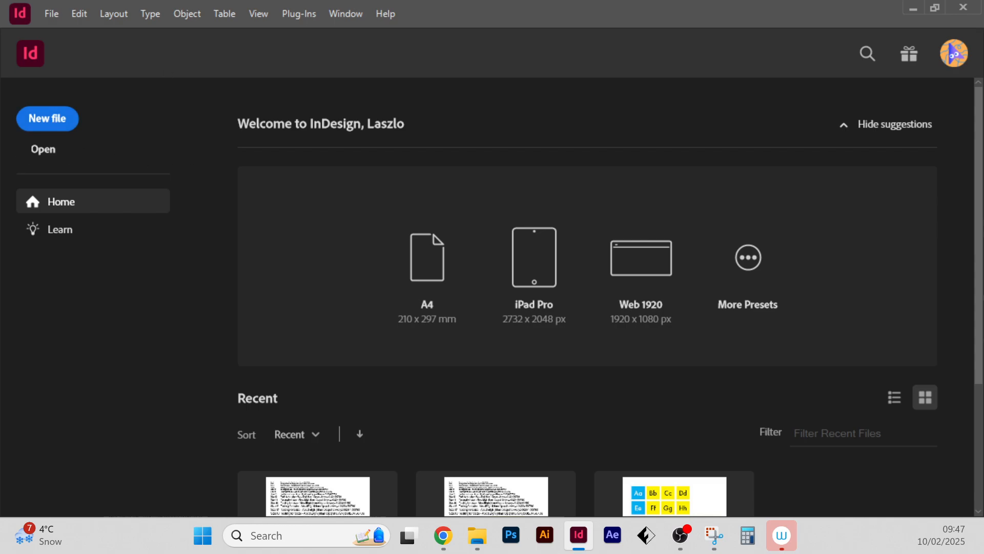
Step: Start a new document from the InDesign Home screen
left_click(47, 119)
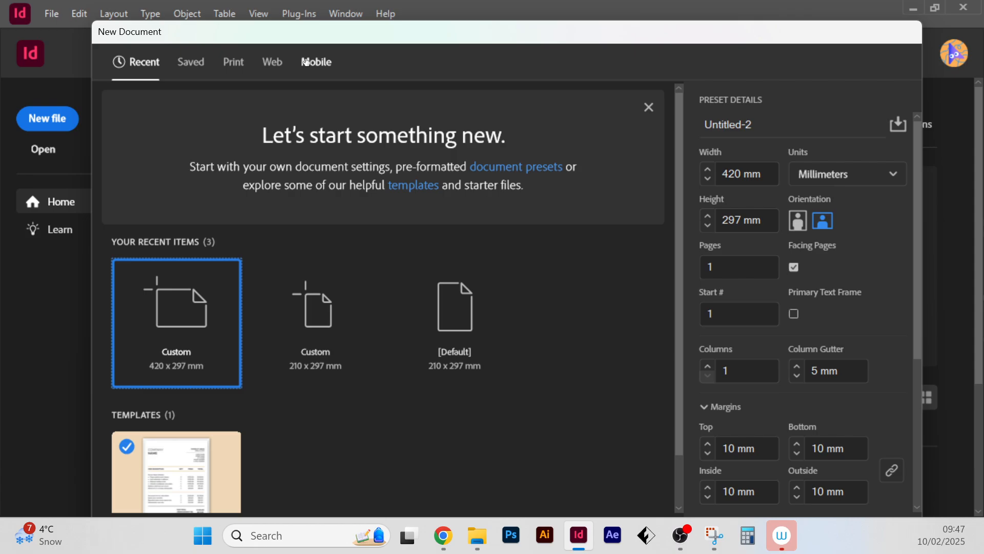
Step: Choose the A3 print preset in landscape orientation, 420 × 297 mm
left_click(236, 65)
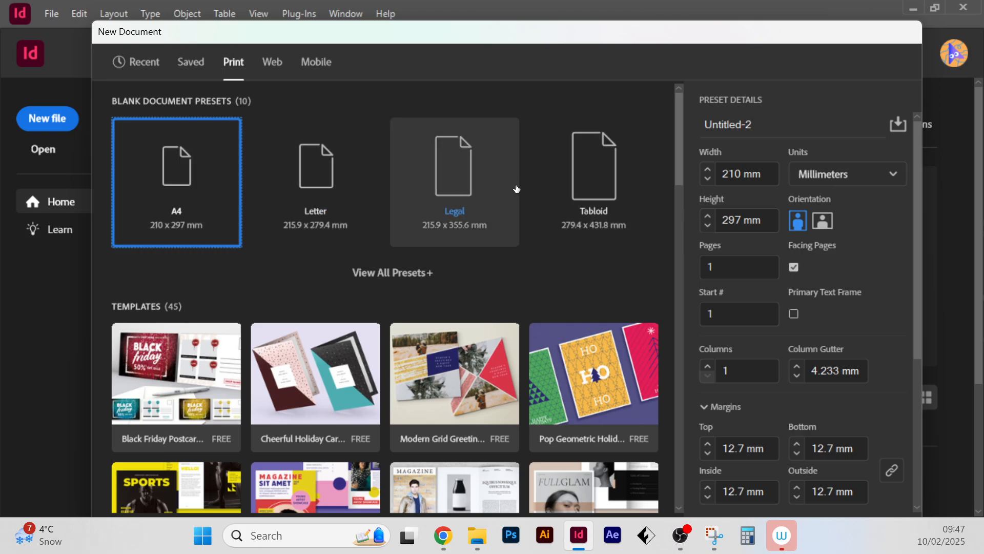
left_click(396, 281)
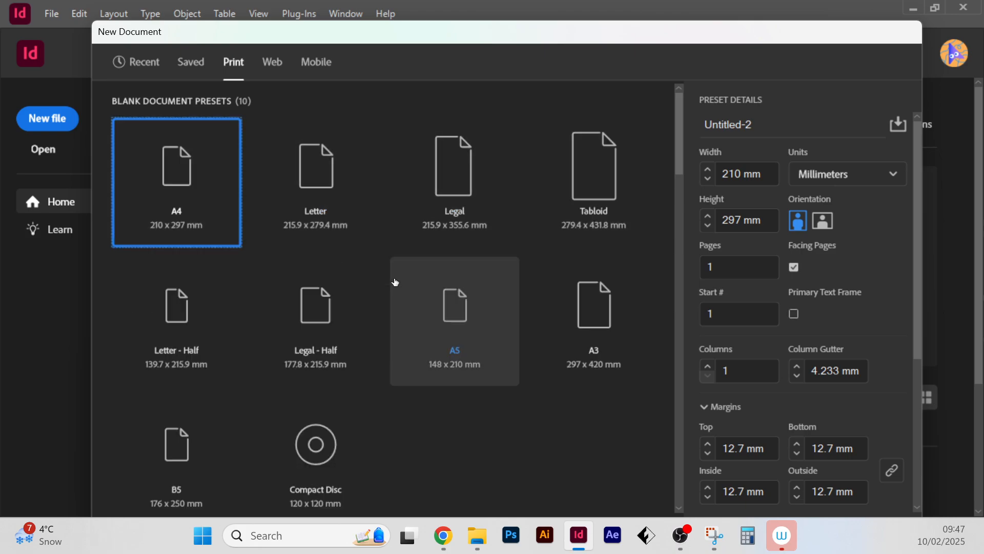
left_click(606, 311)
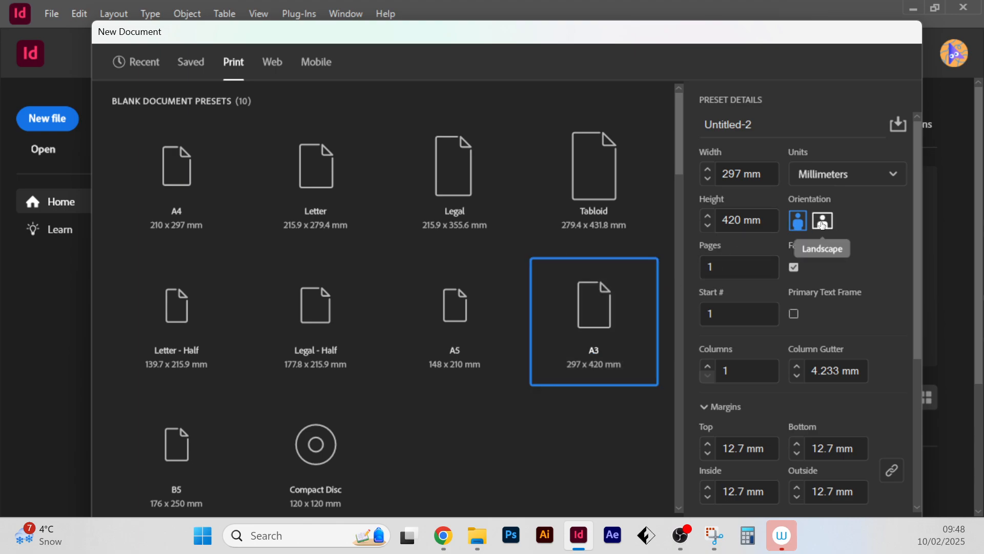
left_click(823, 223)
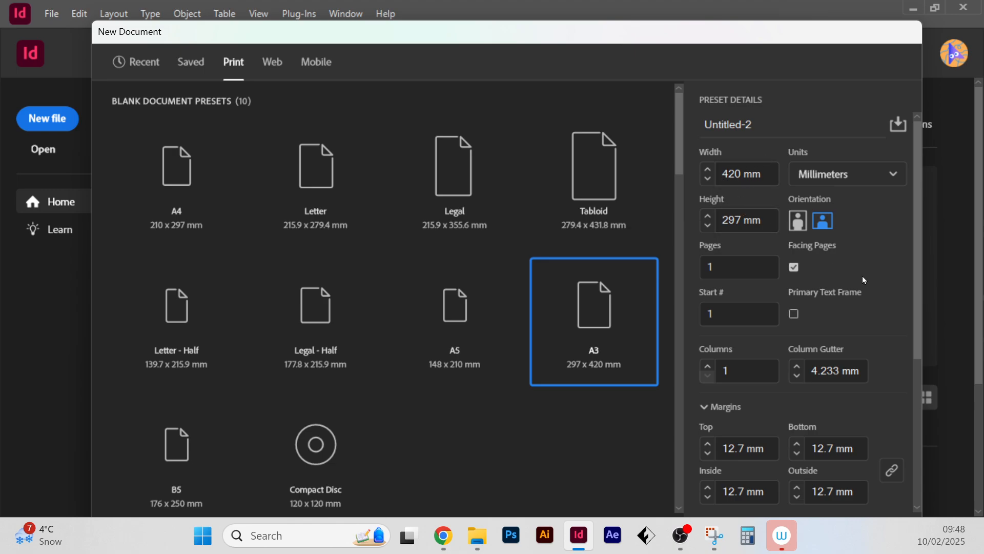
scroll(862, 275, "down", 3)
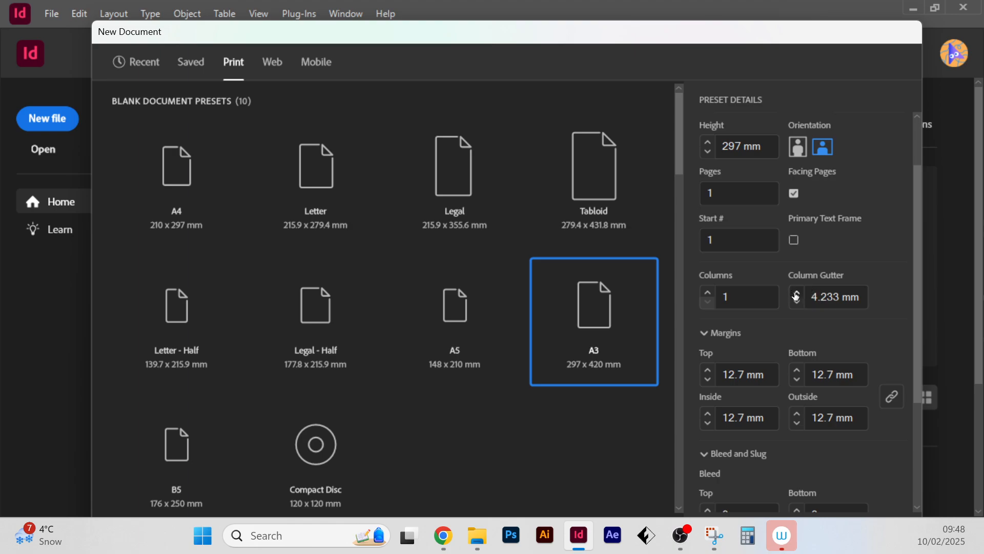
Step: Set the column gutter to 5 mm and step all margins down to 10 mm
left_click(796, 293)
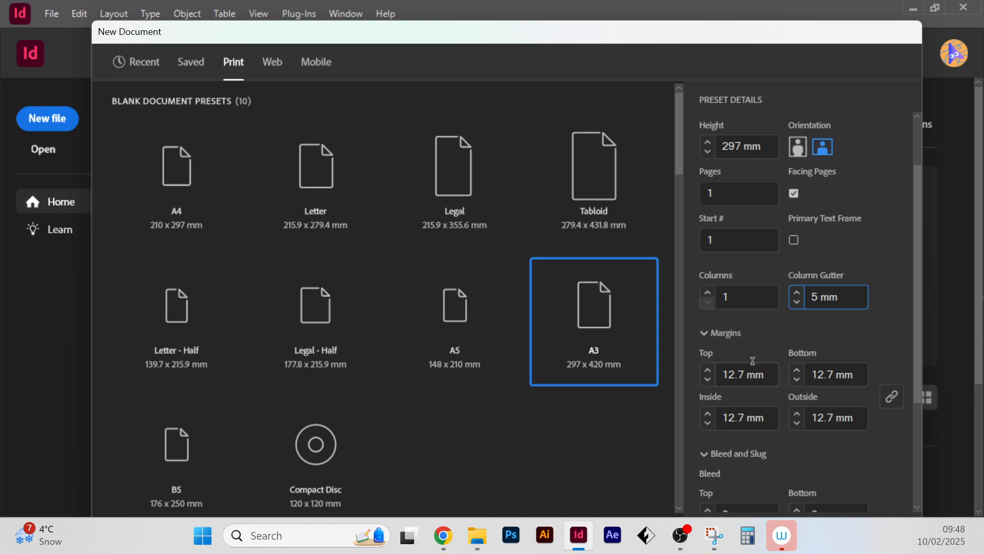
left_click(707, 382)
left_click(707, 382)
left_click(707, 382)
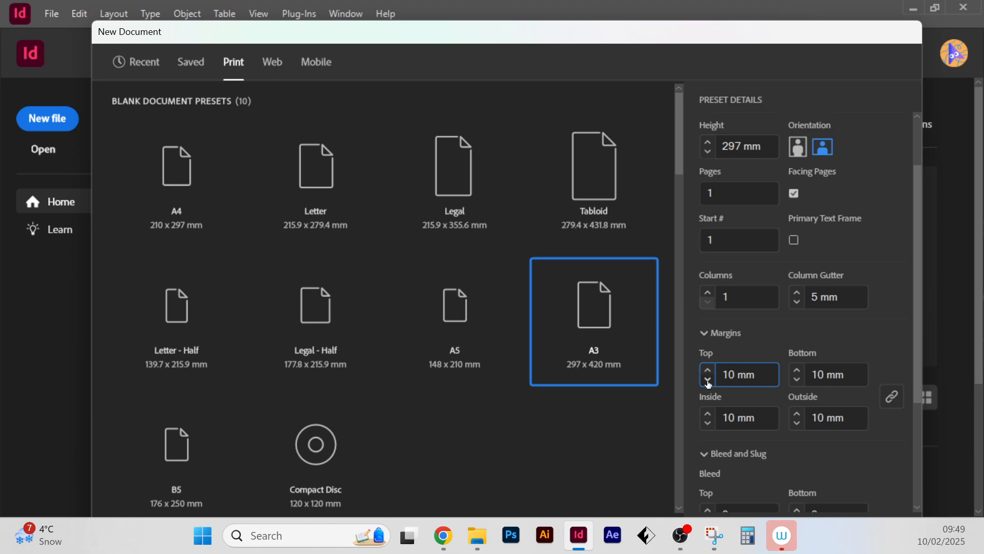
Step: Settle the margins at 10 mm on every side and turn off Facing Pages
left_click(797, 380)
left_click(797, 370)
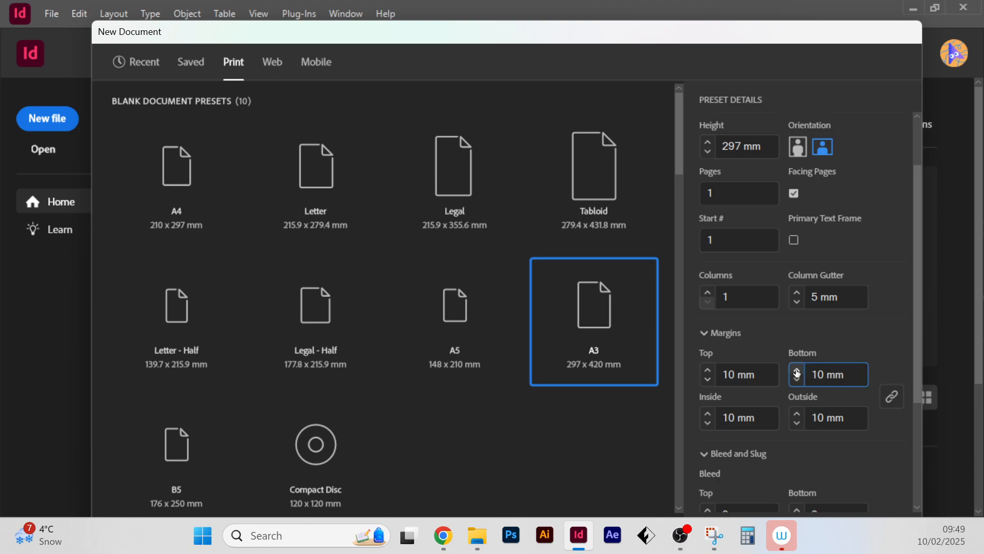
left_click(797, 370)
left_click(797, 371)
left_click(707, 381)
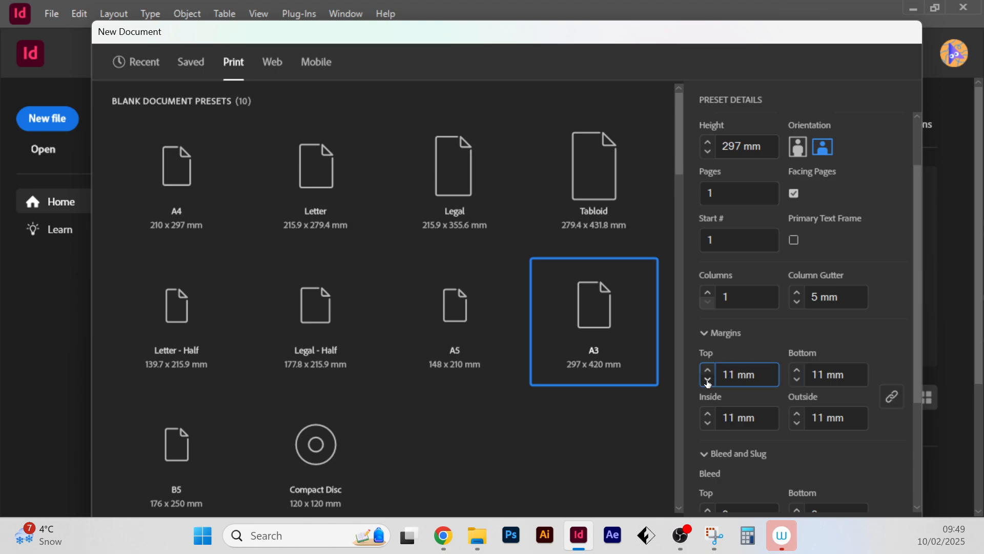
left_click(707, 380)
left_click(794, 192)
left_click(794, 193)
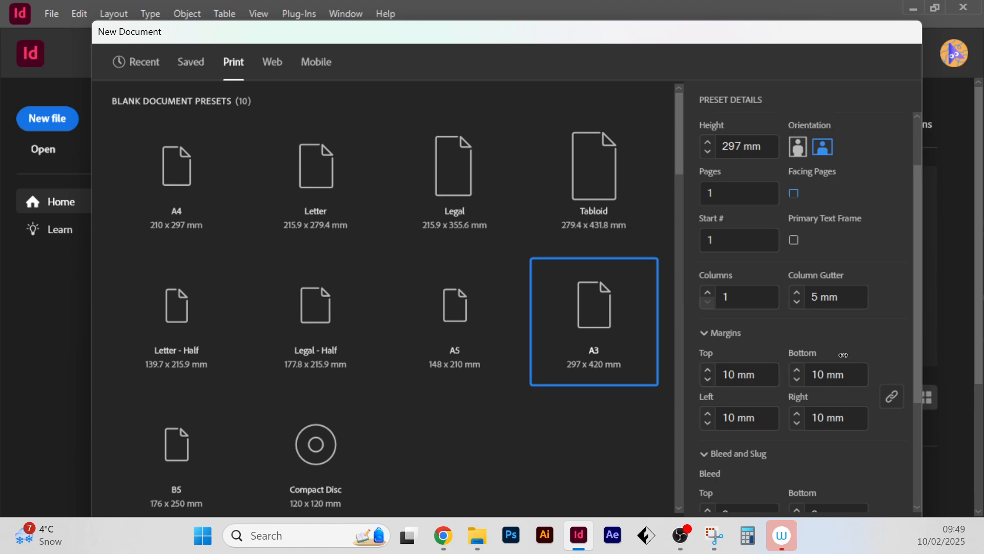
Step: Create the A3 landscape document with these settings
scroll(843, 355, "down", 5)
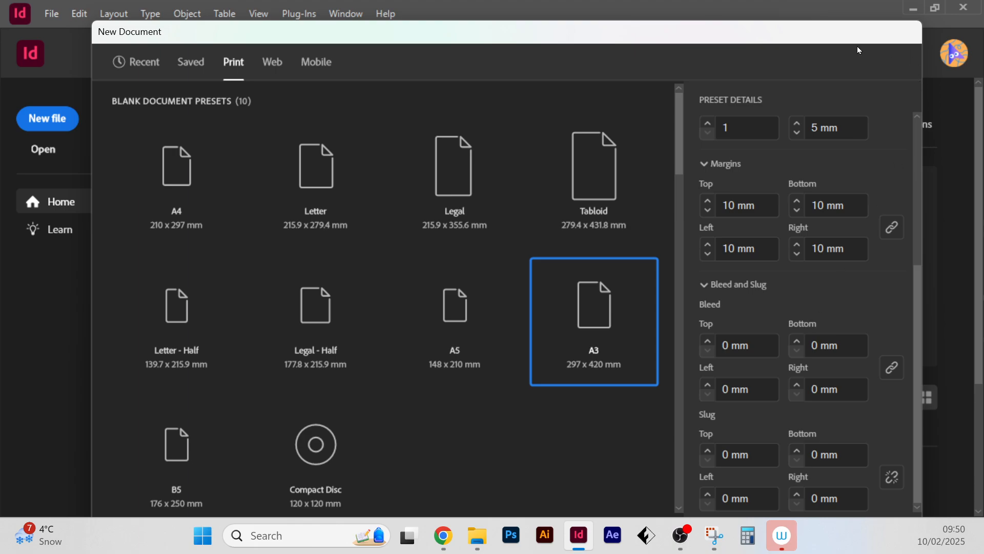
left_click_drag(855, 40, 842, 20)
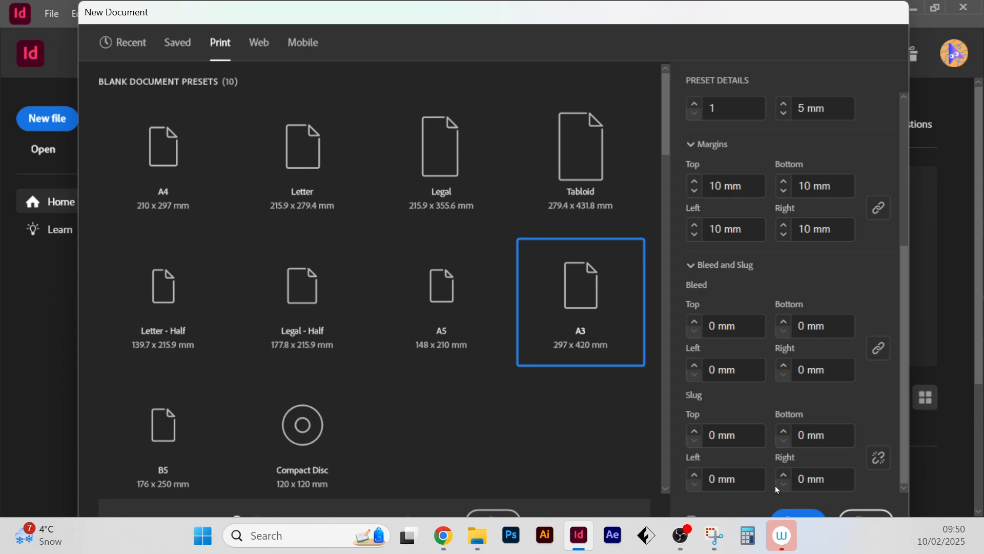
left_click(801, 512)
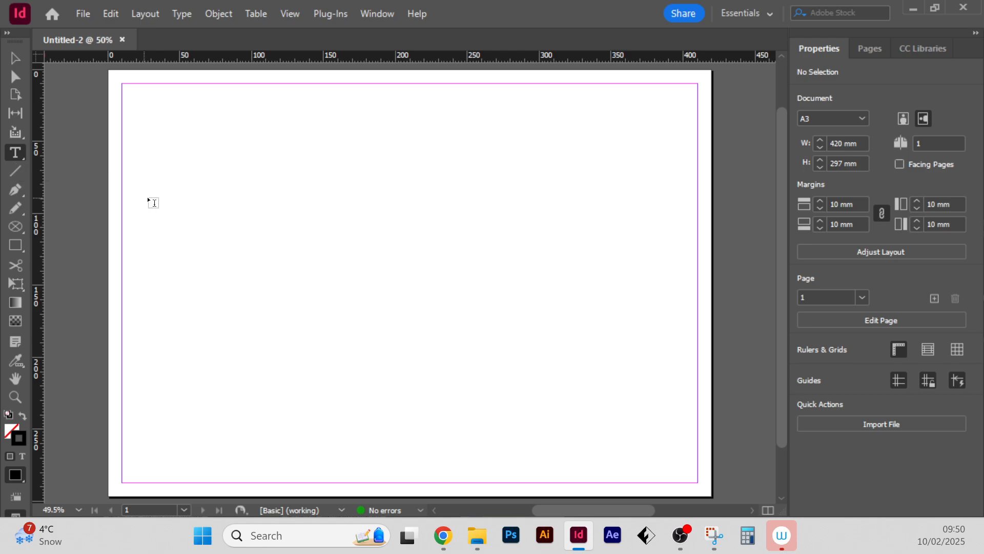
Step: Draw a wide text frame, type the author's full name, and size it to 60 pt
left_click_drag(140, 201, 674, 338)
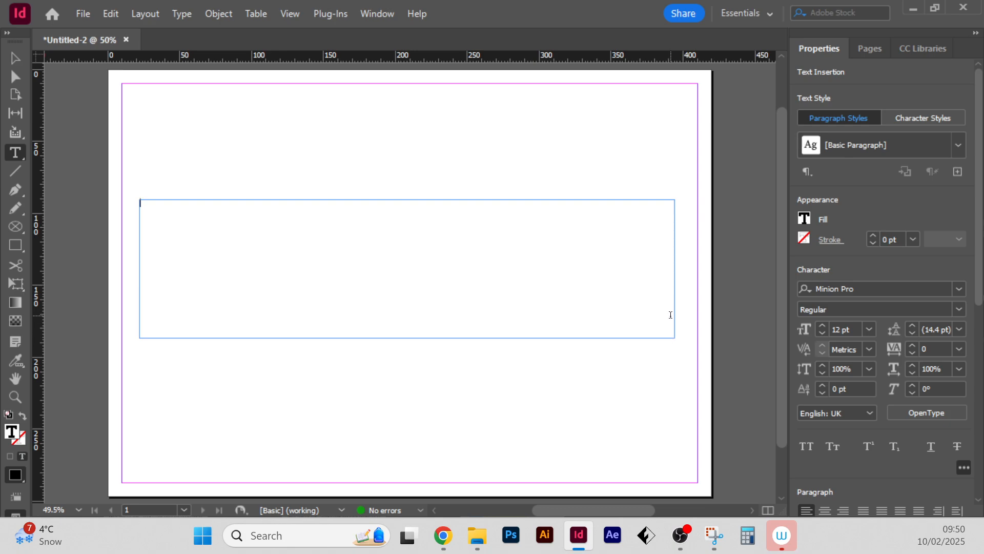
type("Laszlo Gyongyosi")
key("ctrl+a")
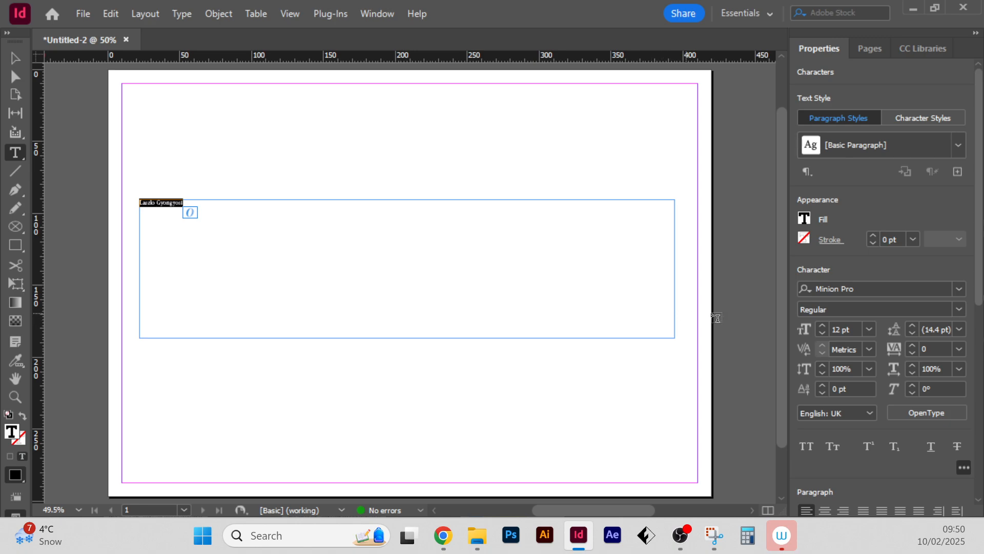
left_click(870, 329)
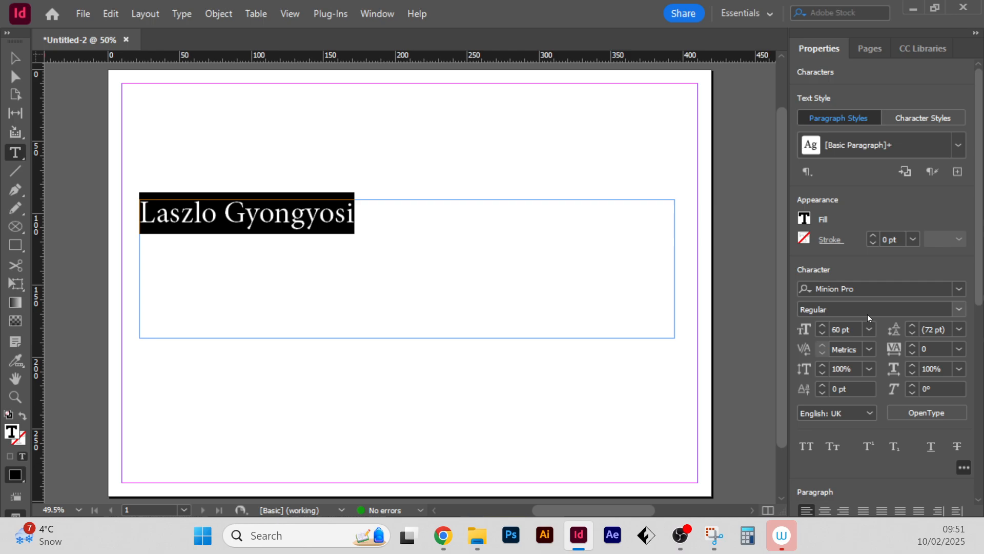
Step: Change the name's font to Omnium Wide Thin
left_click(960, 291)
scroll(881, 184, "down", 1)
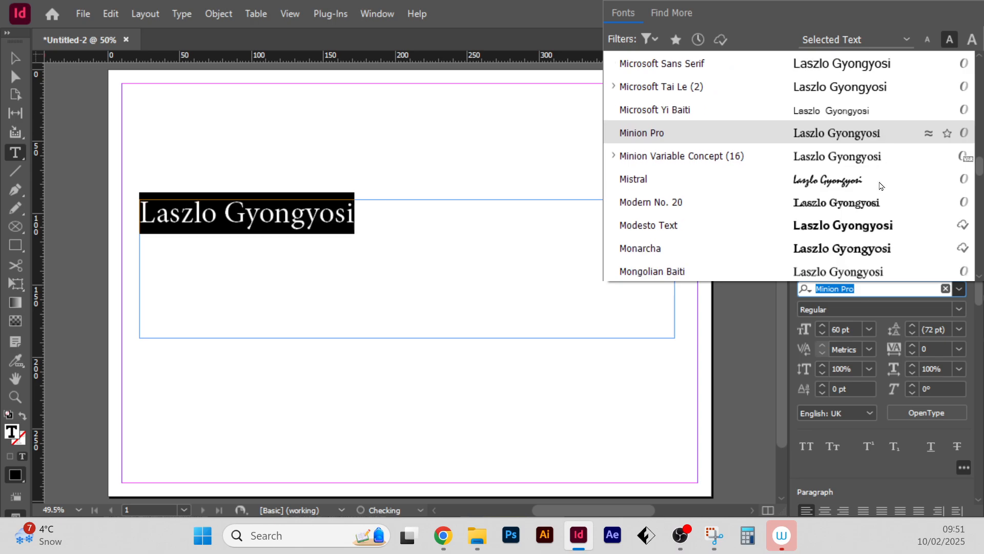
scroll(880, 186, "down", 2)
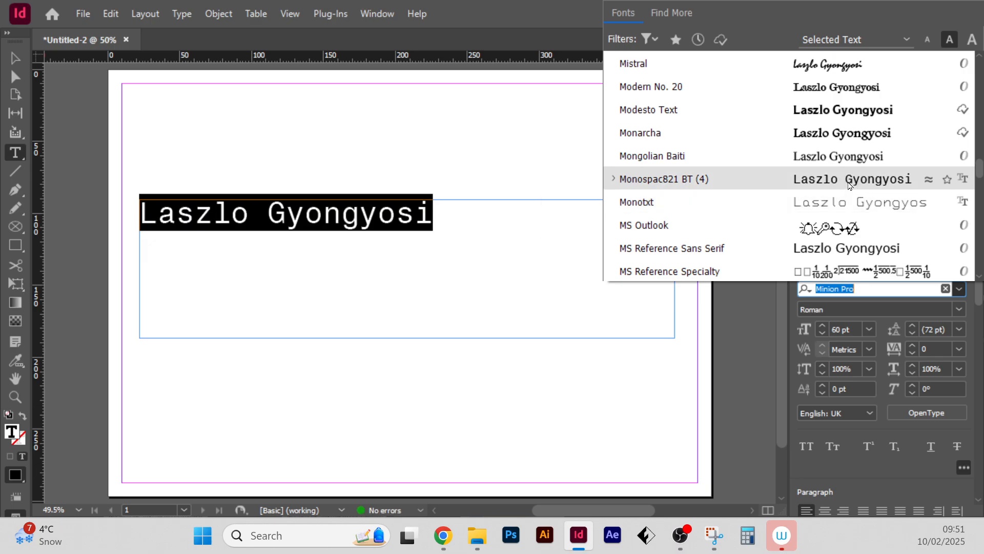
scroll(835, 206, "down", 7)
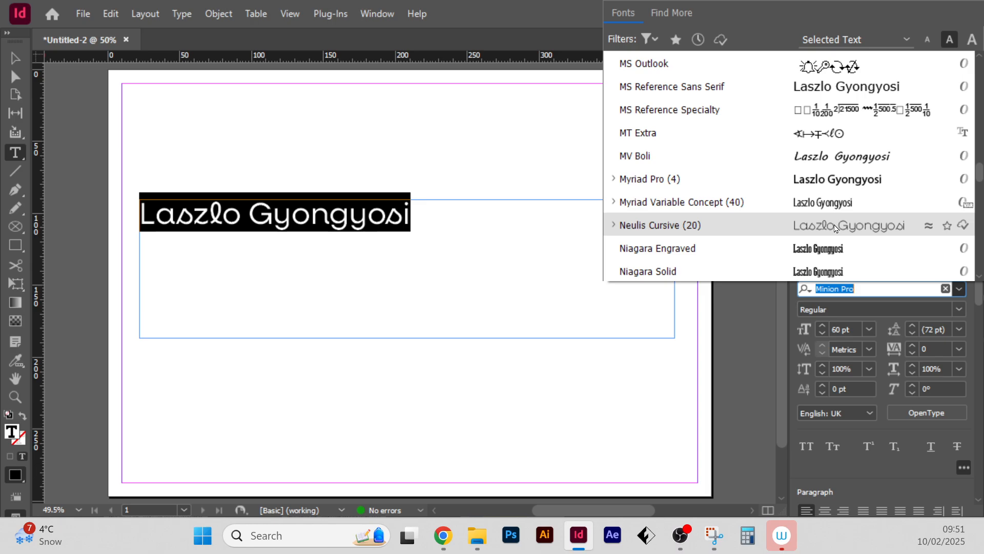
scroll(834, 227, "down", 4)
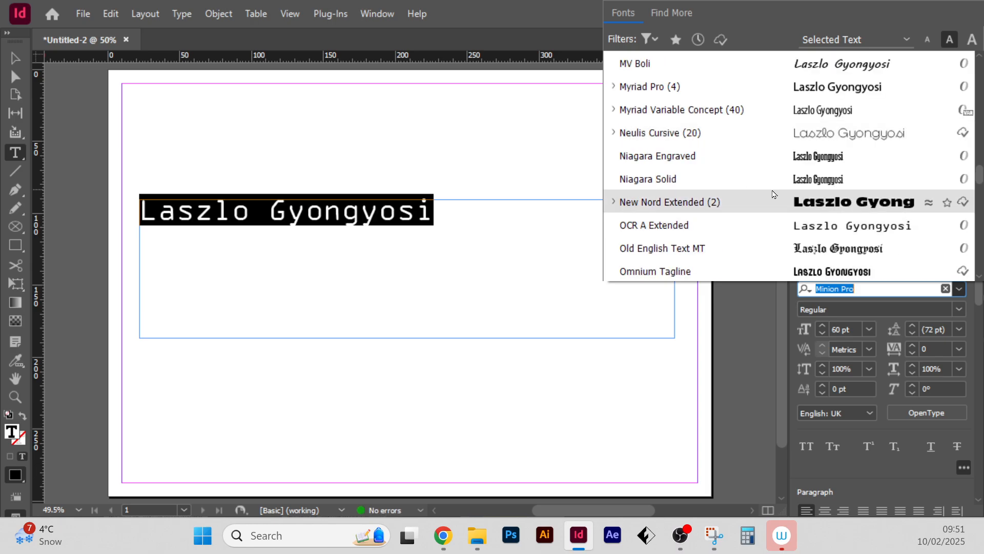
scroll(774, 195, "down", 6)
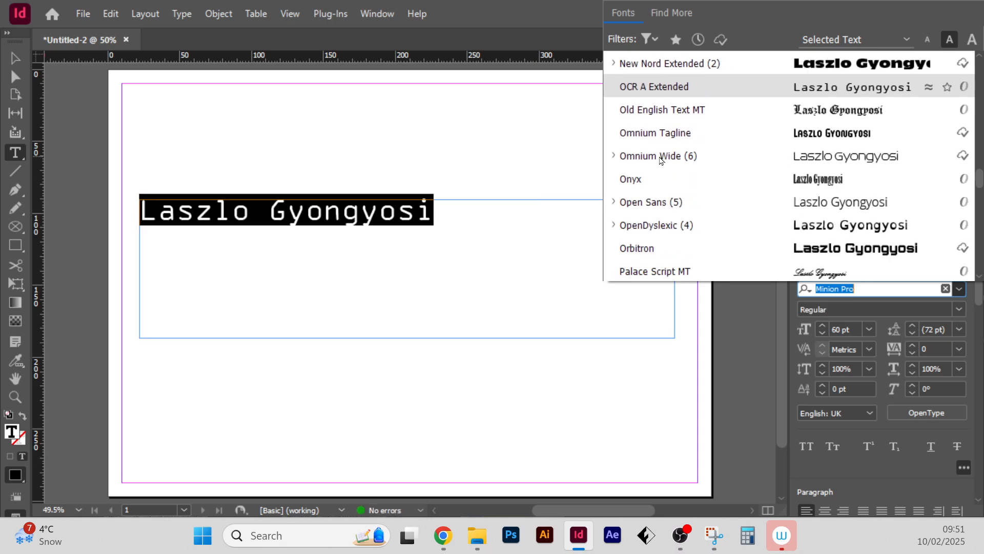
left_click(829, 154)
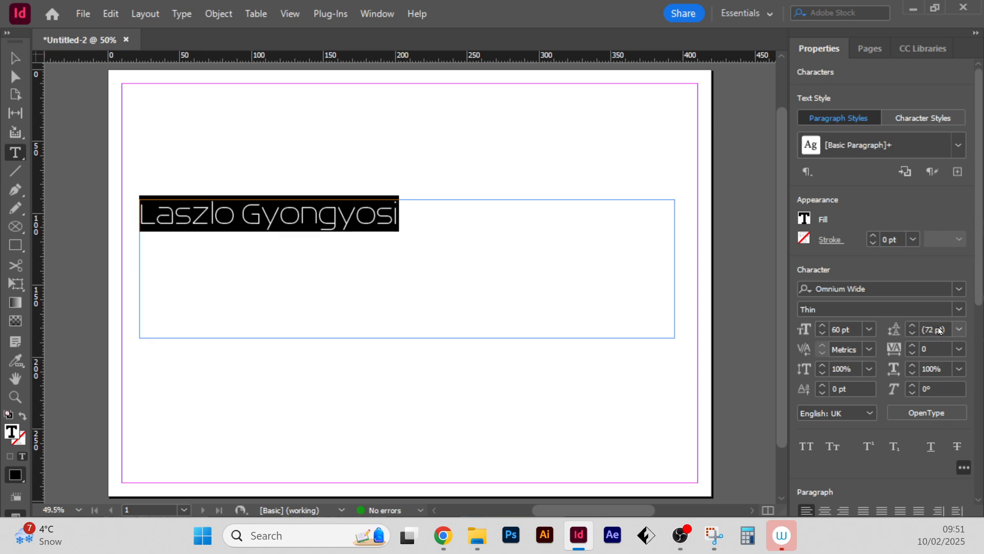
Step: Paste a second copy of the name and try leading values of 30 and 120 pt
left_click(472, 260)
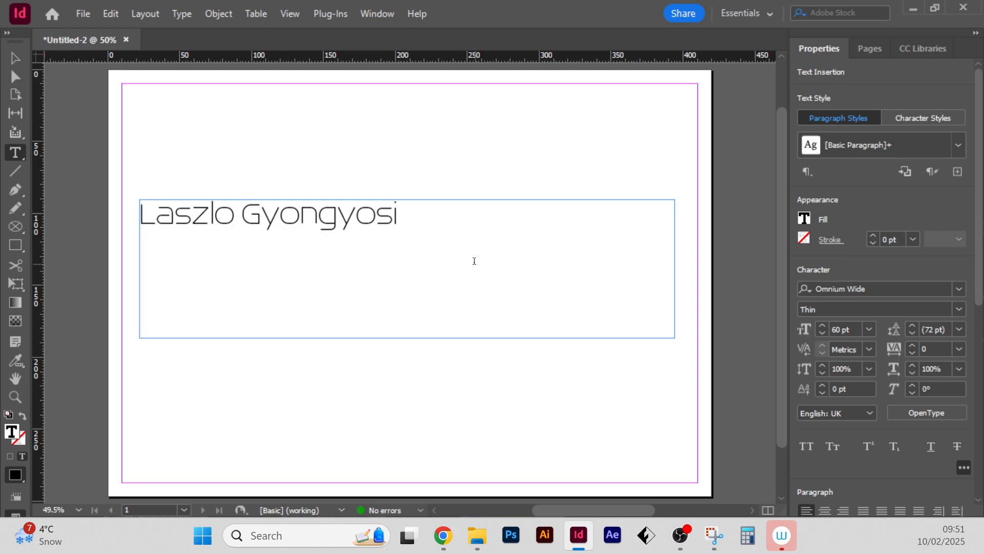
key("ctrl+a")
key("ctrl+c")
left_click(472, 260)
key("Return")
key("ctrl+v")
key("ctrl+a")
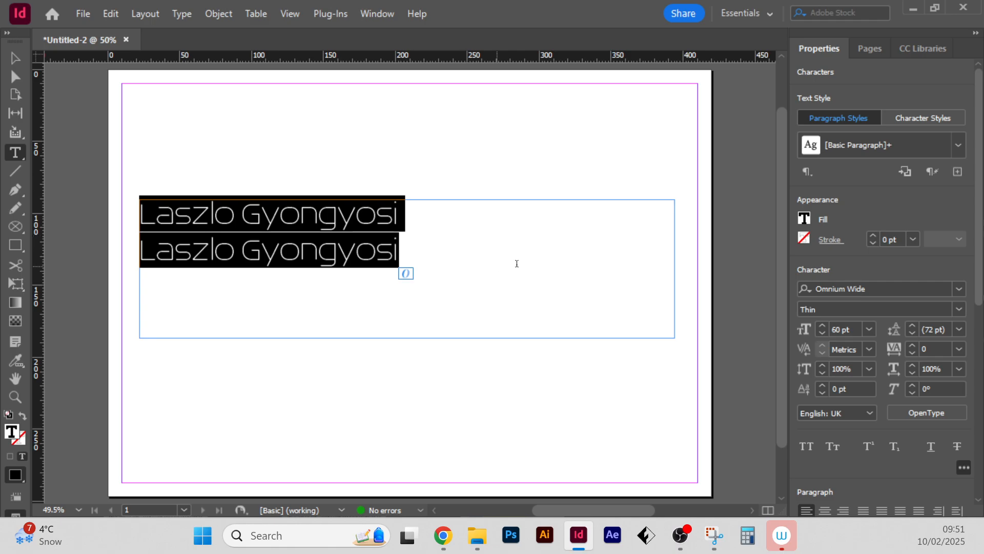
left_click(960, 332)
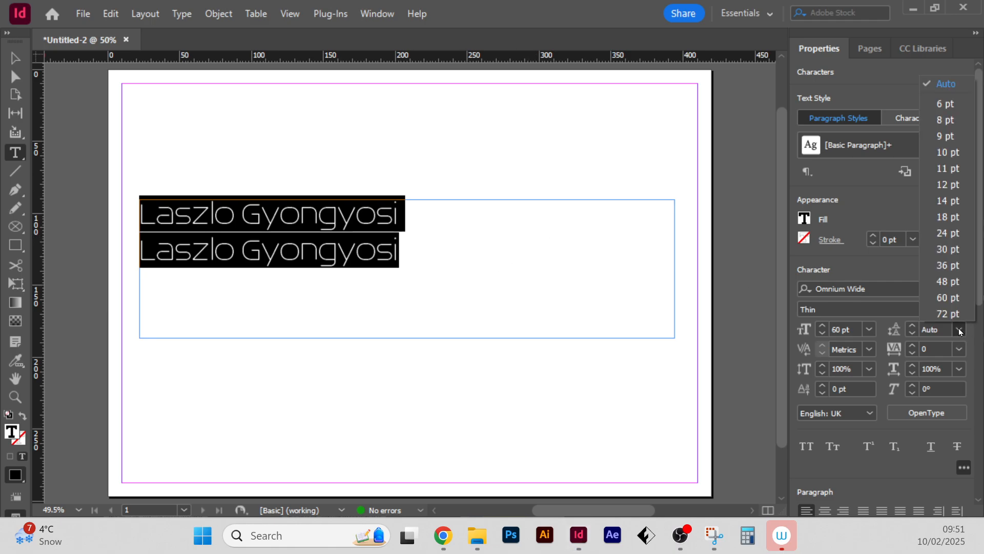
left_click(954, 248)
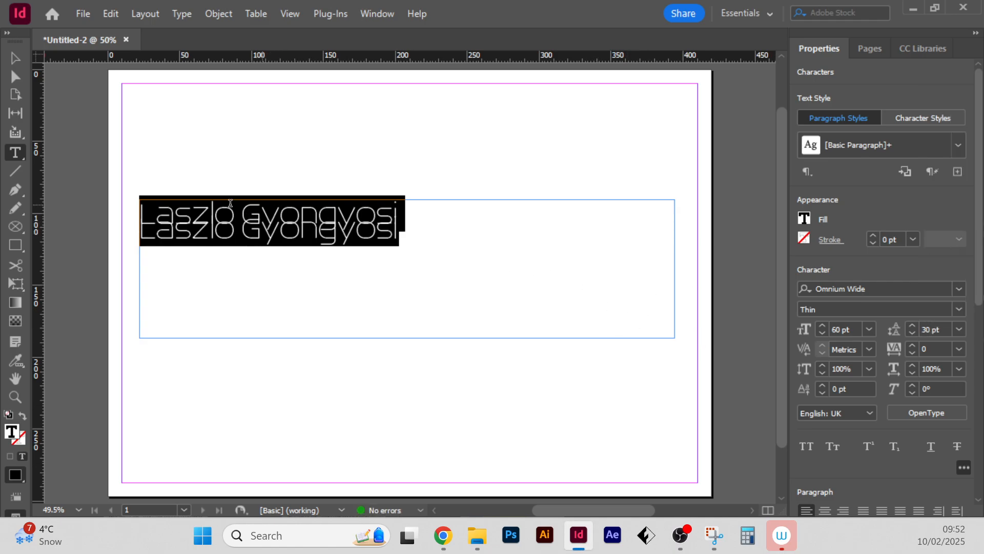
left_click(926, 327)
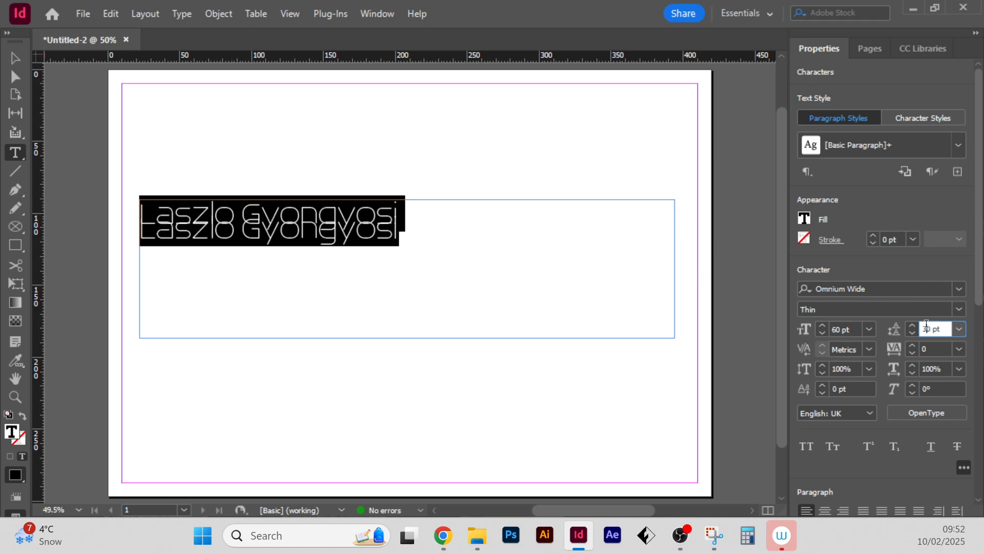
double_click(926, 327)
type("120")
key("Return")
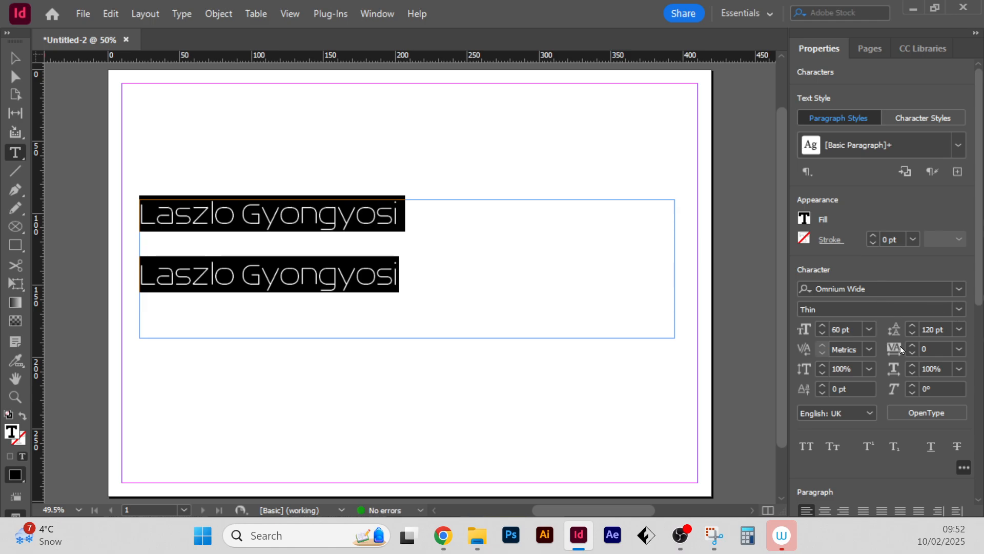
Step: Set the leading to 60 pt and delete the duplicate second line
double_click(929, 331)
type("60")
key("Return")
triple_click(341, 240)
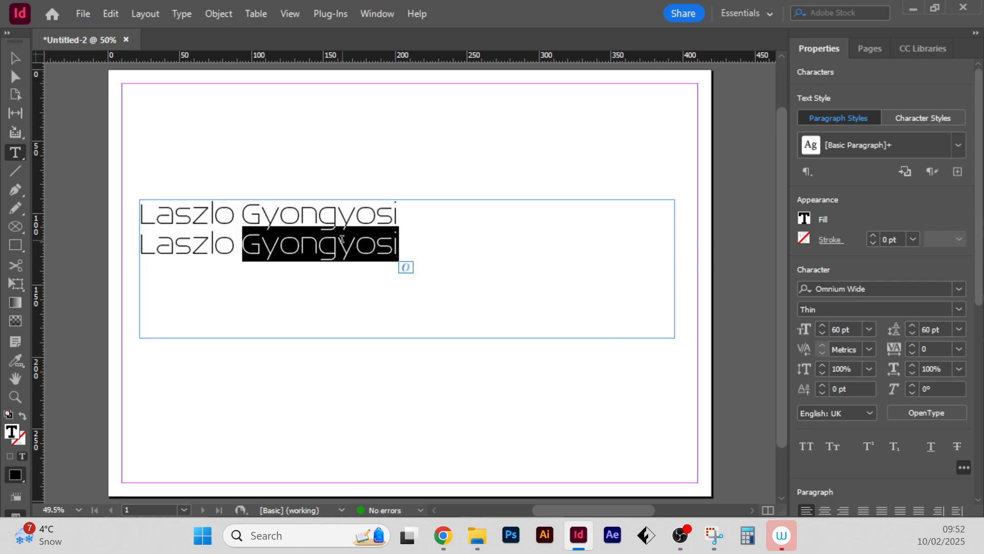
key("BackSpace")
key("BackSpace")
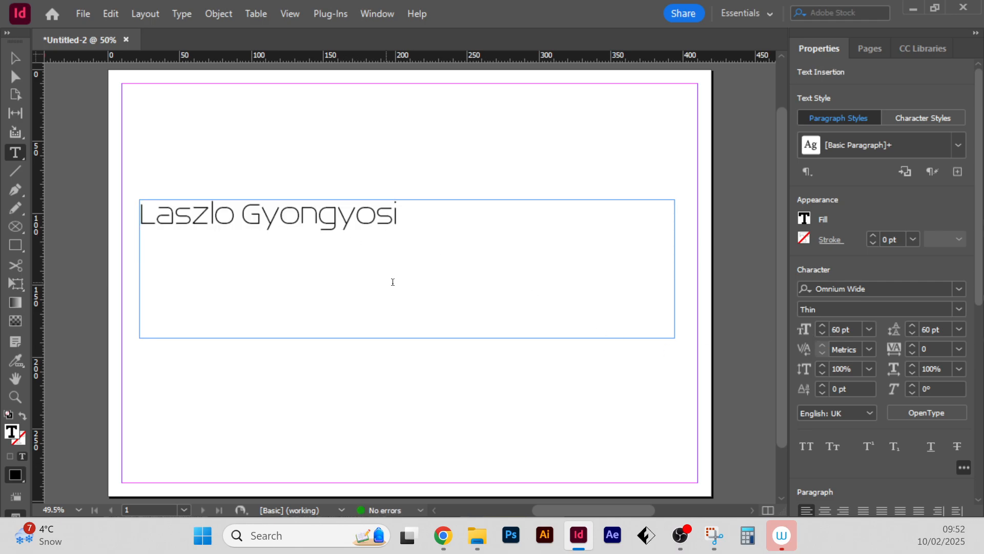
Step: Select all the name text and apply Optical kerning
key("ctrl")
key("ctrl+a")
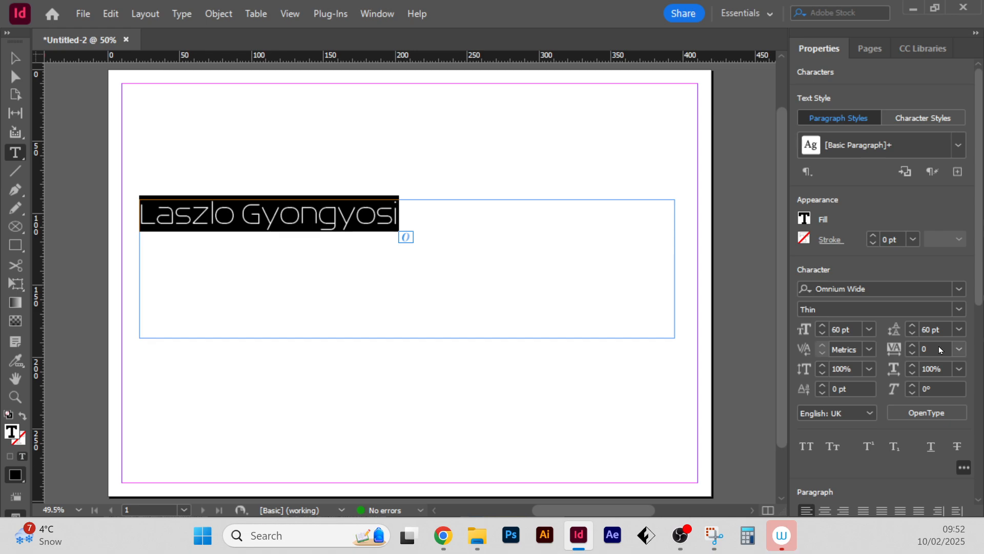
left_click(871, 349)
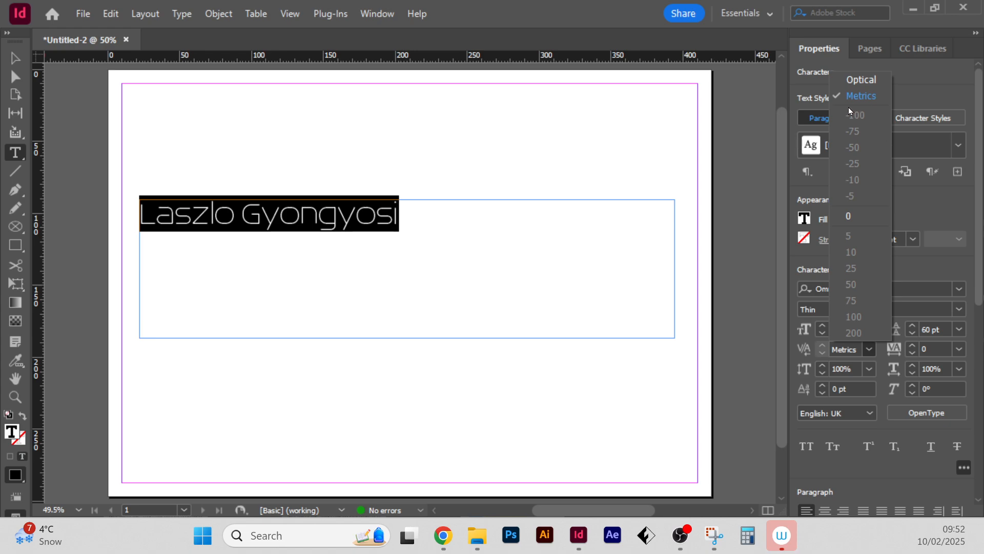
left_click(860, 82)
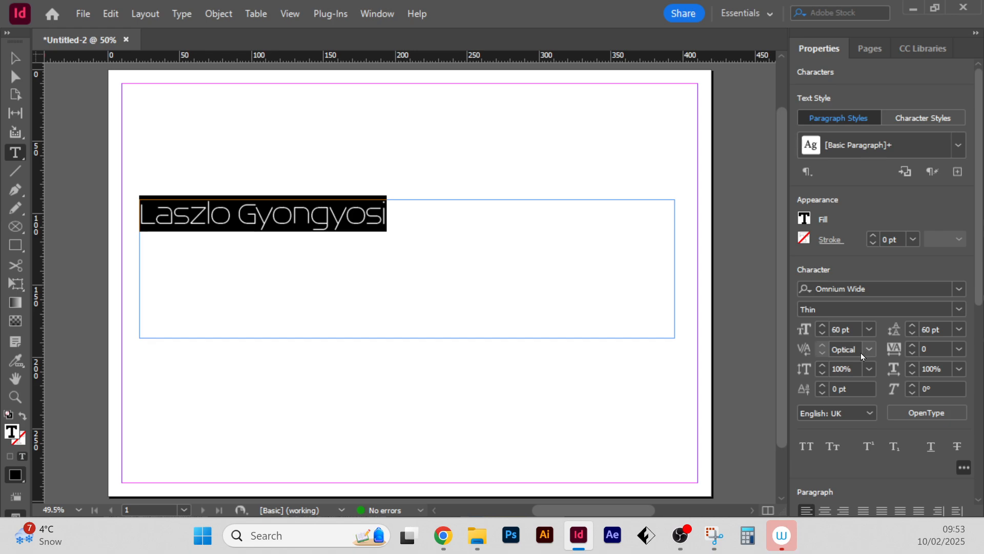
Step: Try tracking at 200 and -100, then reset tracking to 0
left_click(959, 349)
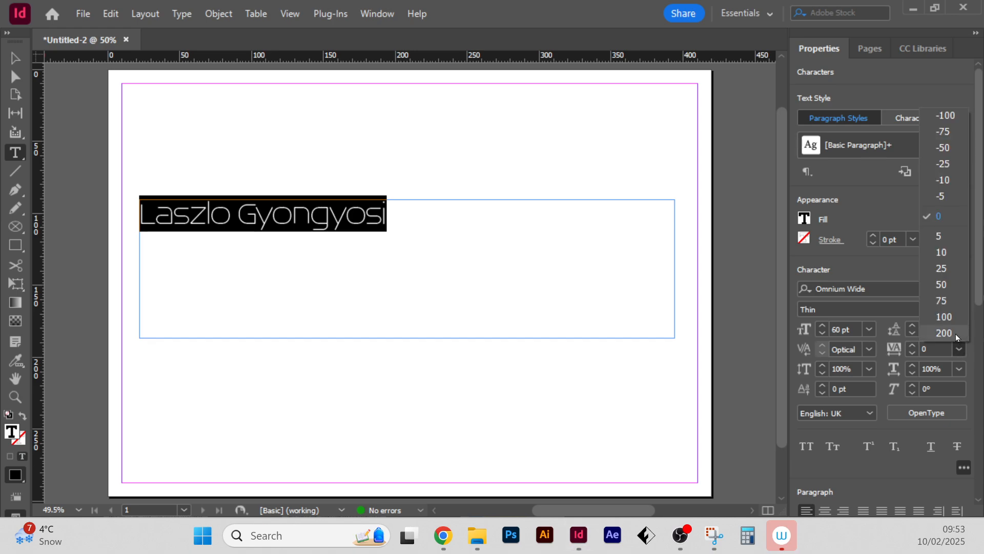
left_click(956, 334)
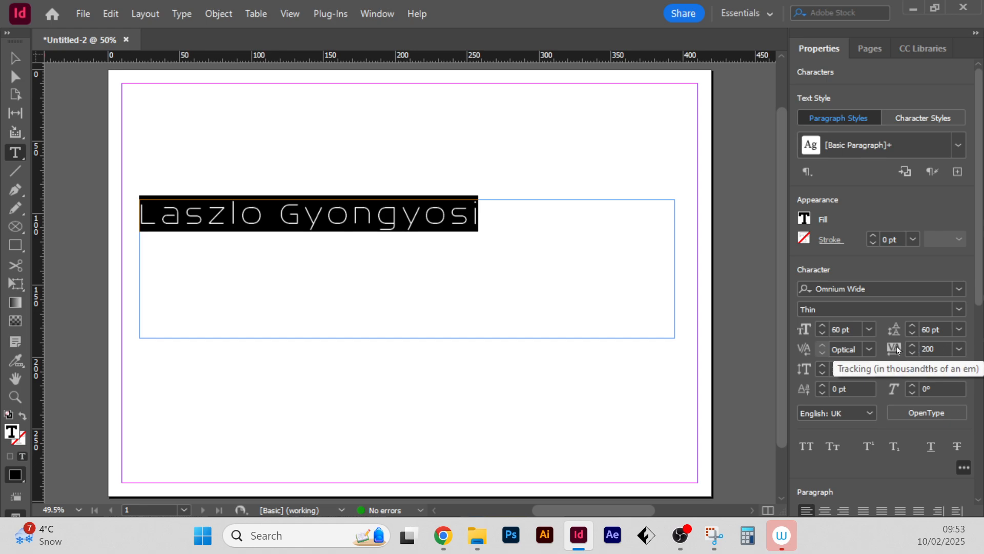
left_click(959, 349)
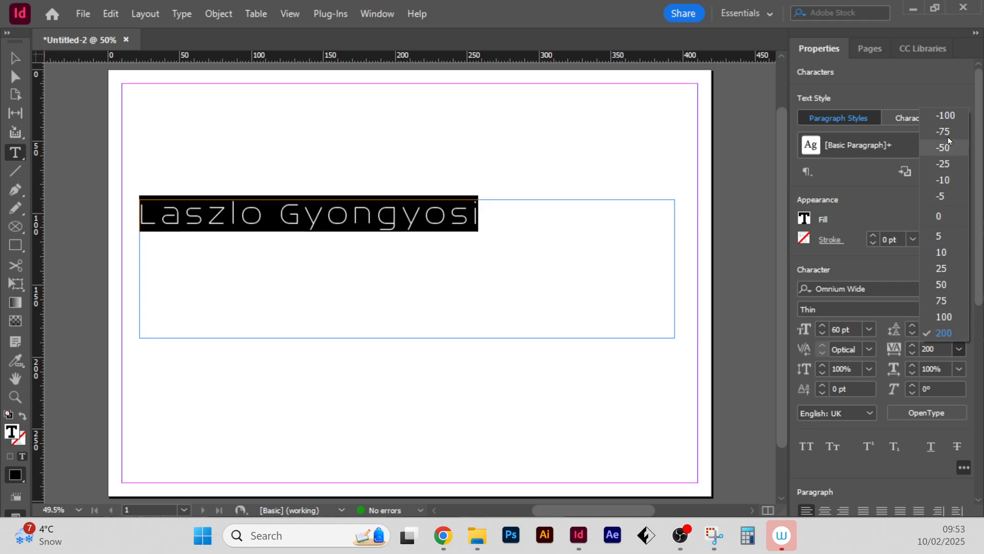
left_click(947, 107)
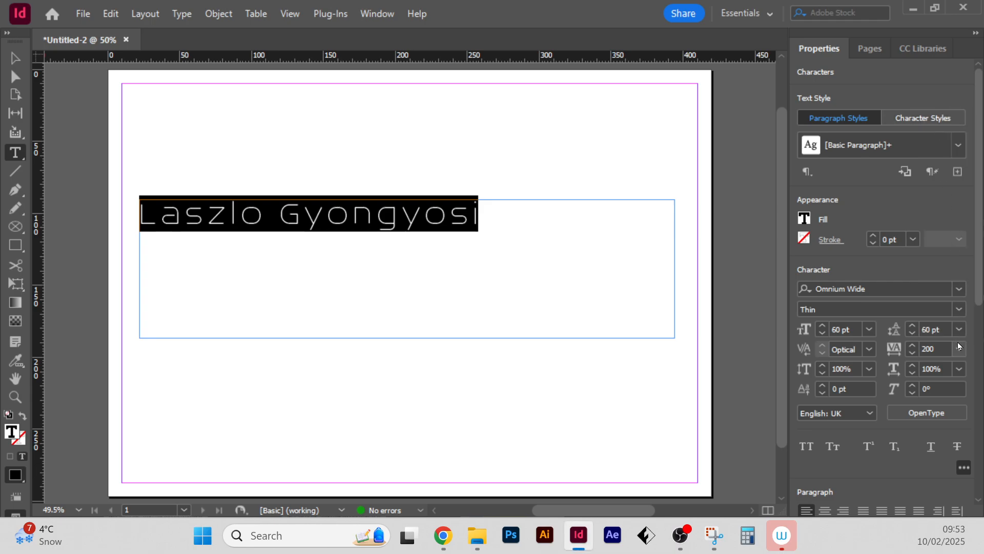
left_click(959, 348)
left_click(944, 114)
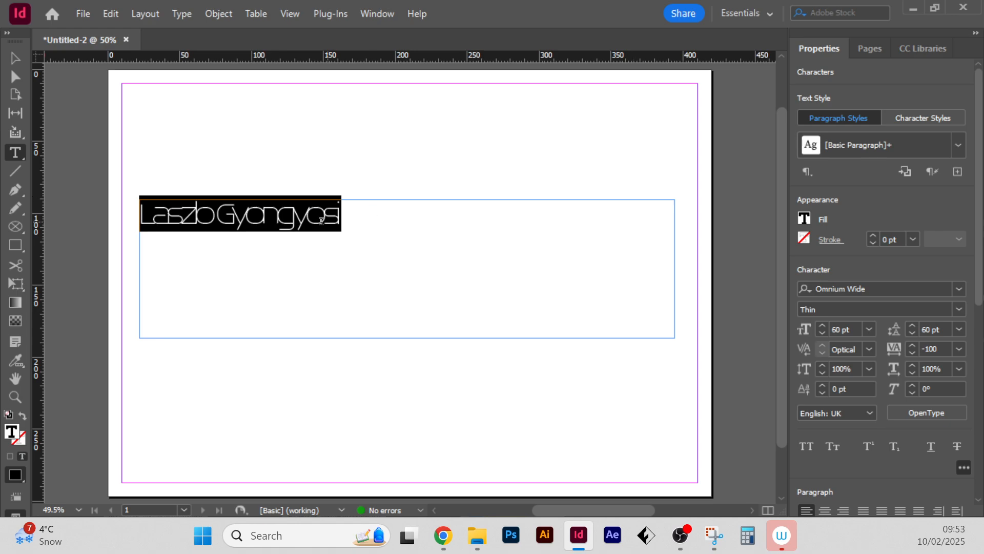
left_click(959, 349)
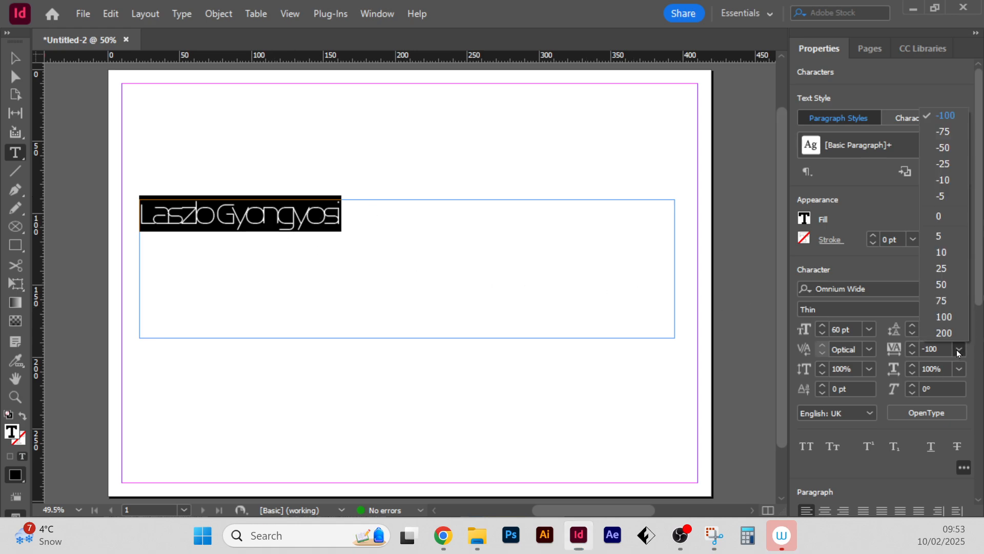
left_click(949, 213)
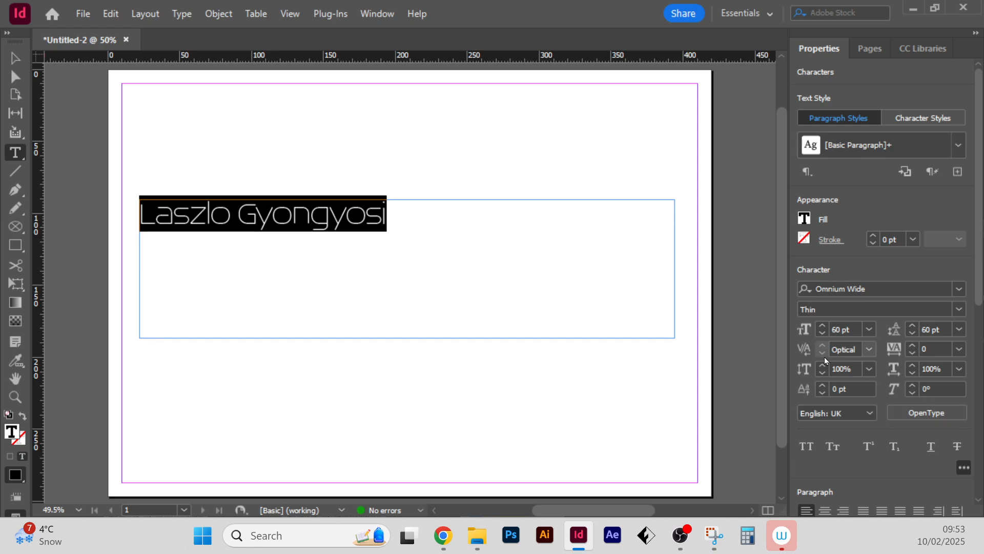
Step: Move the name's text frame down to about X 24 mm, Y 138 mm
left_click(15, 58)
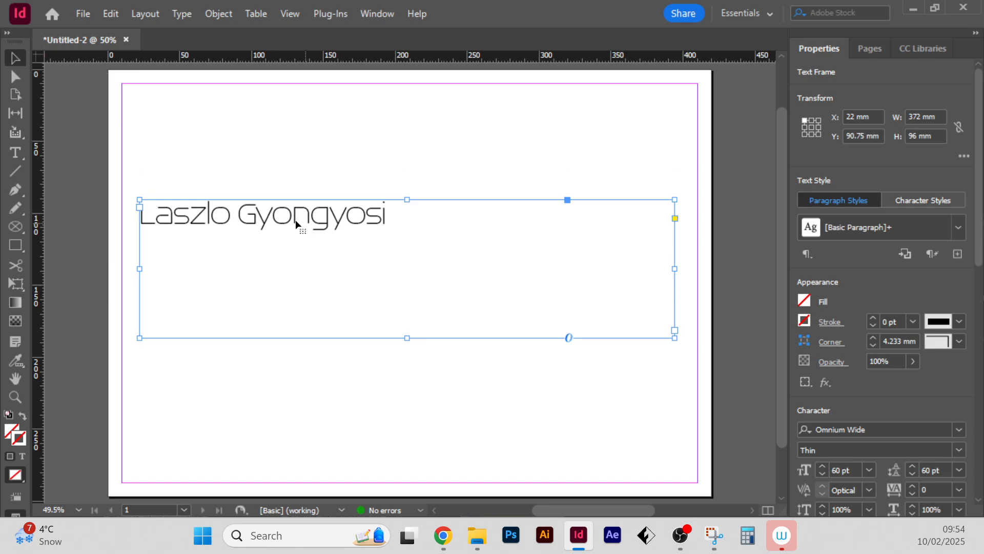
left_click_drag(294, 222, 316, 302)
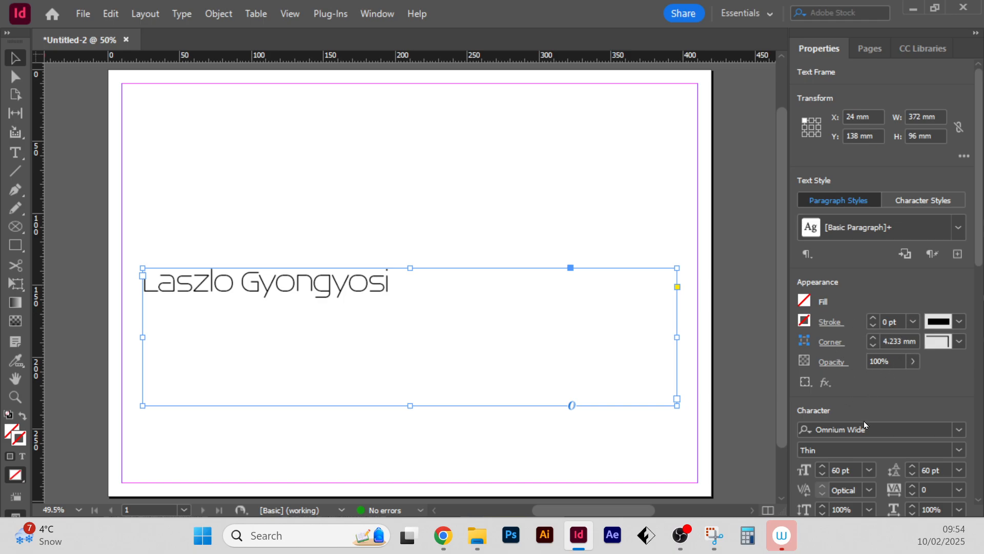
Step: Set the name to Omnium Wide Light and return vertical scale from 200% to 100%
scroll(863, 417, "down", 5)
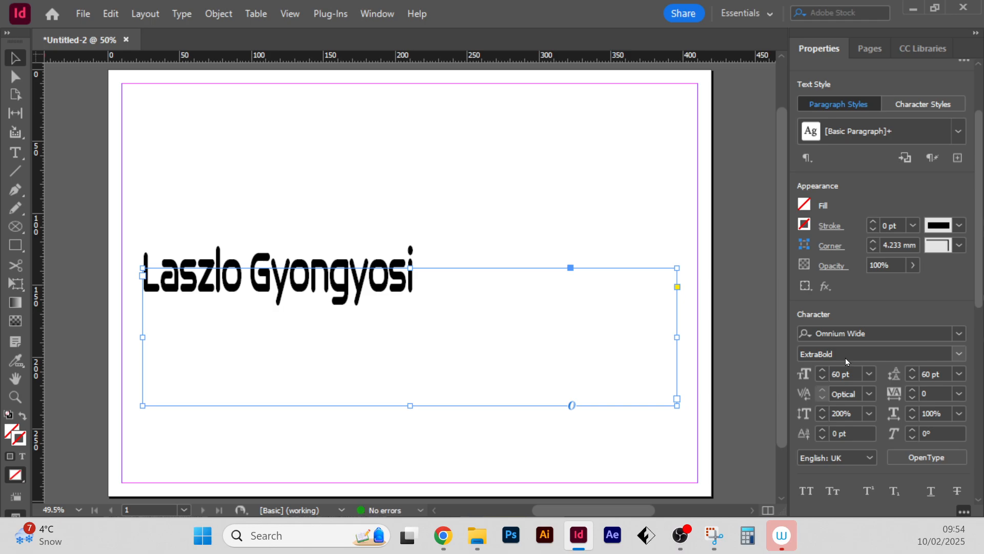
left_click(958, 335)
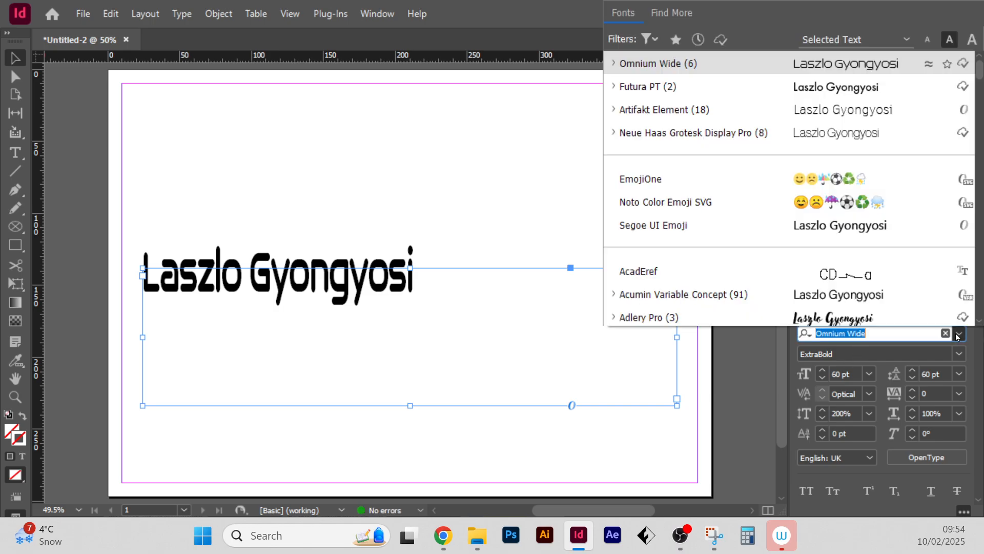
left_click(958, 354)
left_click(959, 354)
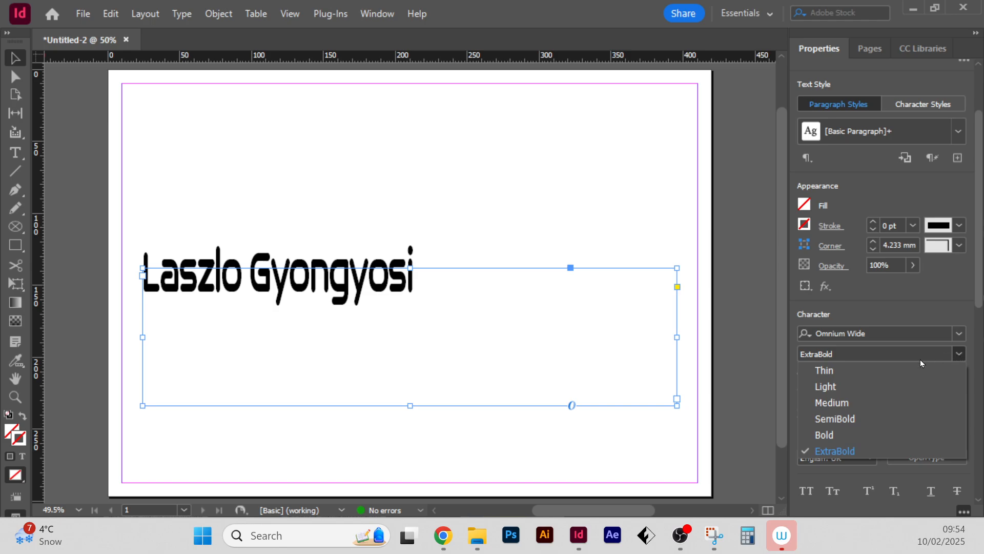
left_click(850, 388)
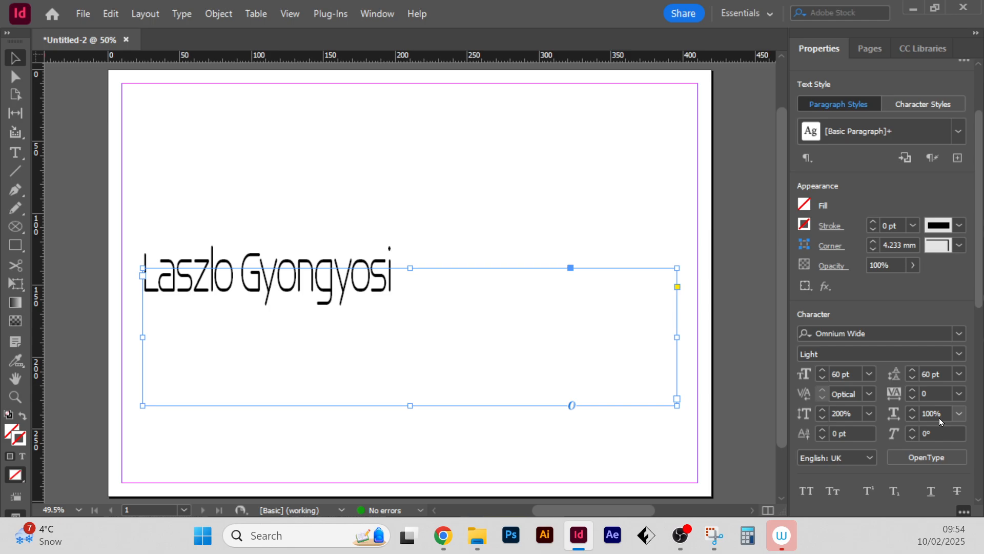
left_click(870, 413)
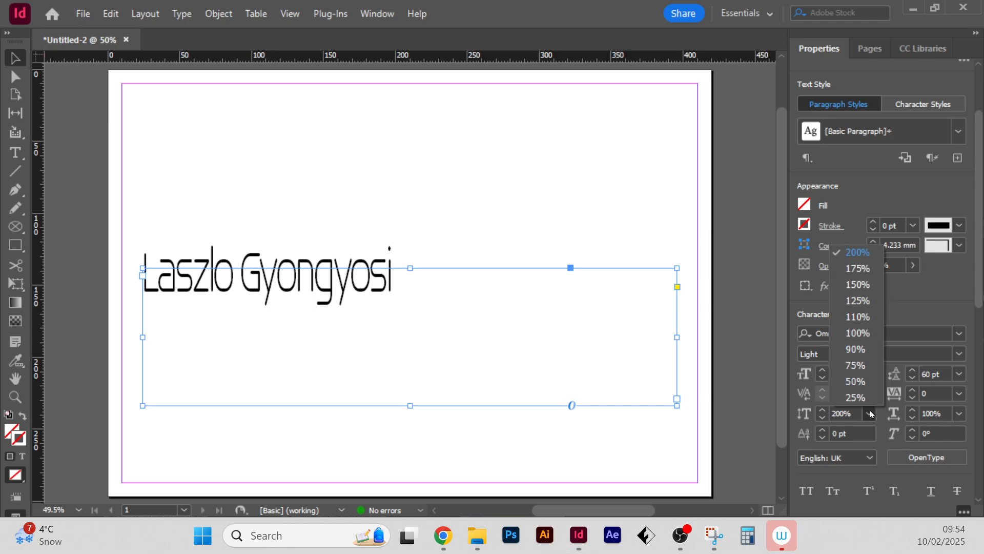
left_click(863, 334)
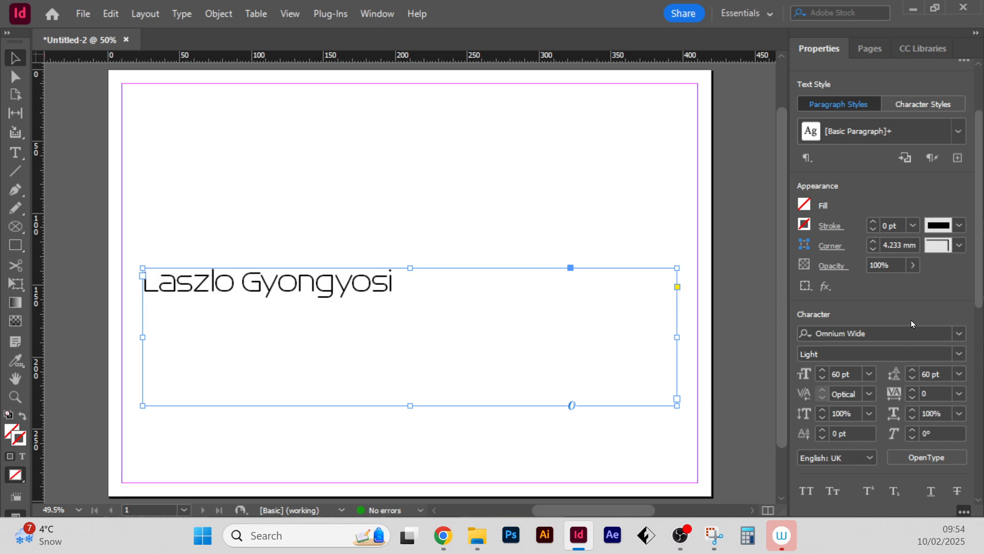
Step: Try 2 mm paragraph spacing, then set it back to Ignore
scroll(951, 303, "down", 5)
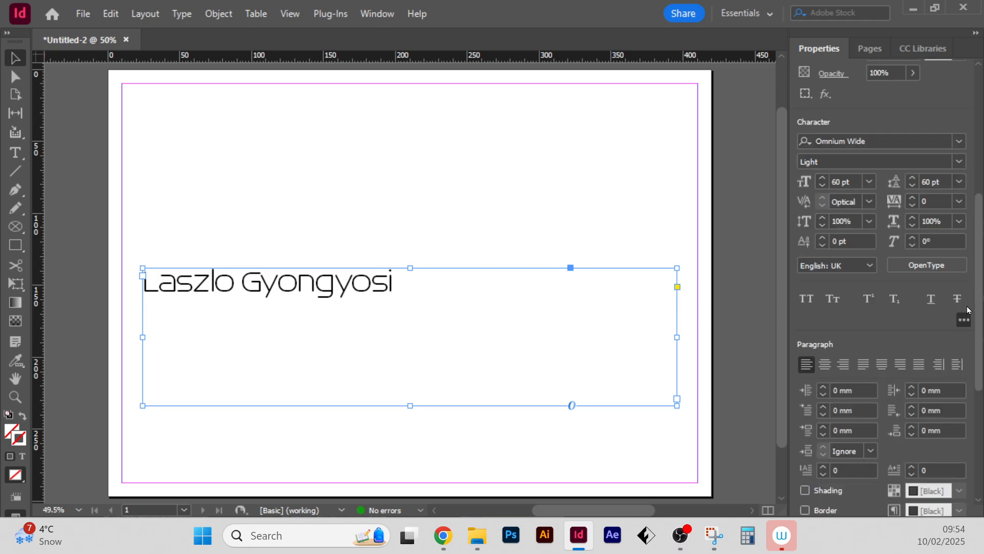
scroll(907, 343, "down", 4)
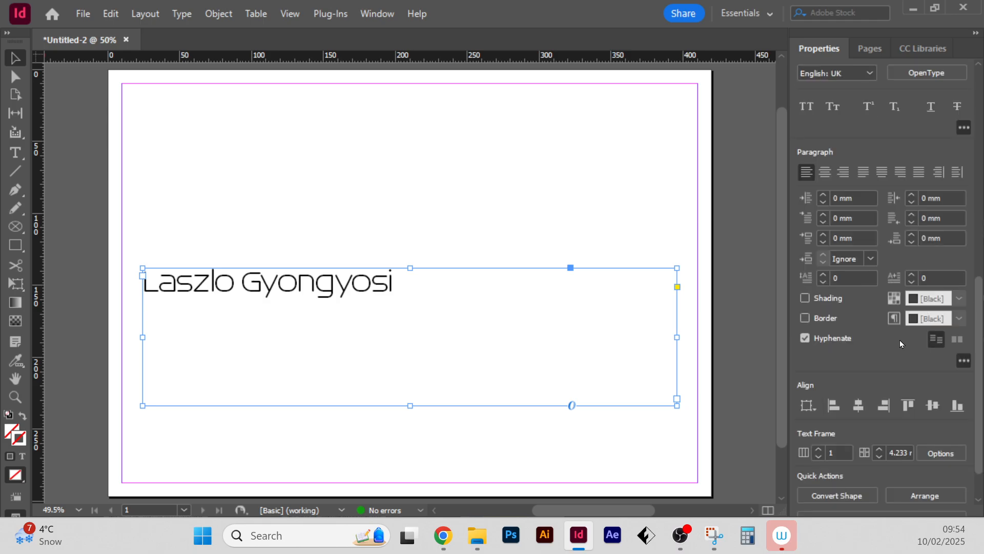
left_click(871, 261)
left_click(872, 259)
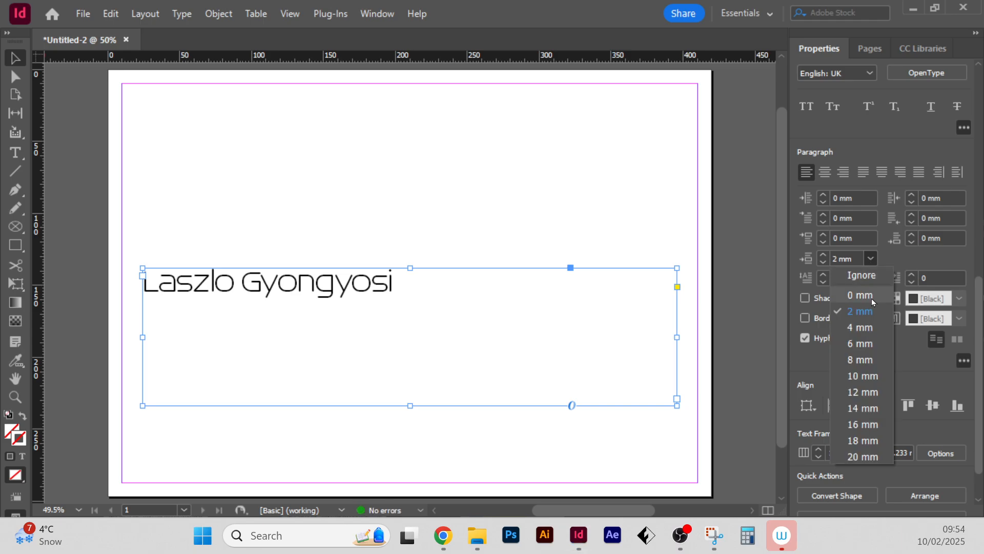
left_click(868, 278)
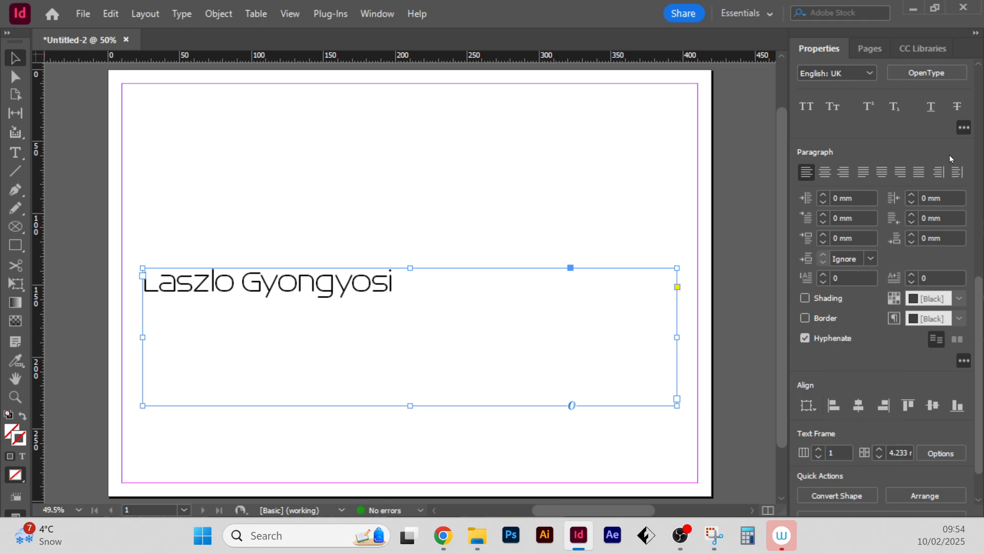
Step: Collapse and re-expand the extra character options, then reveal the full paragraph options
scroll(956, 205, "up", 2)
left_click(964, 224)
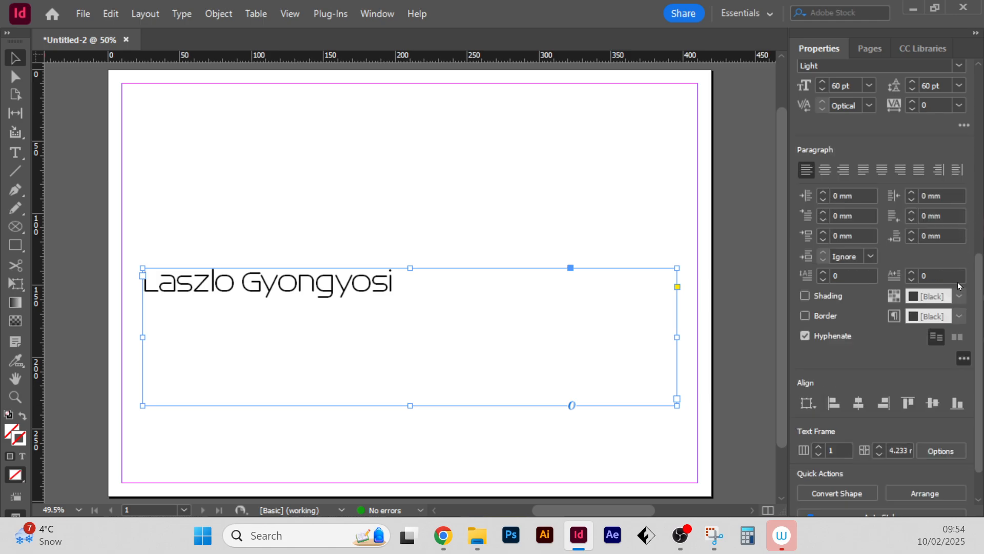
scroll(966, 361, "up", 3)
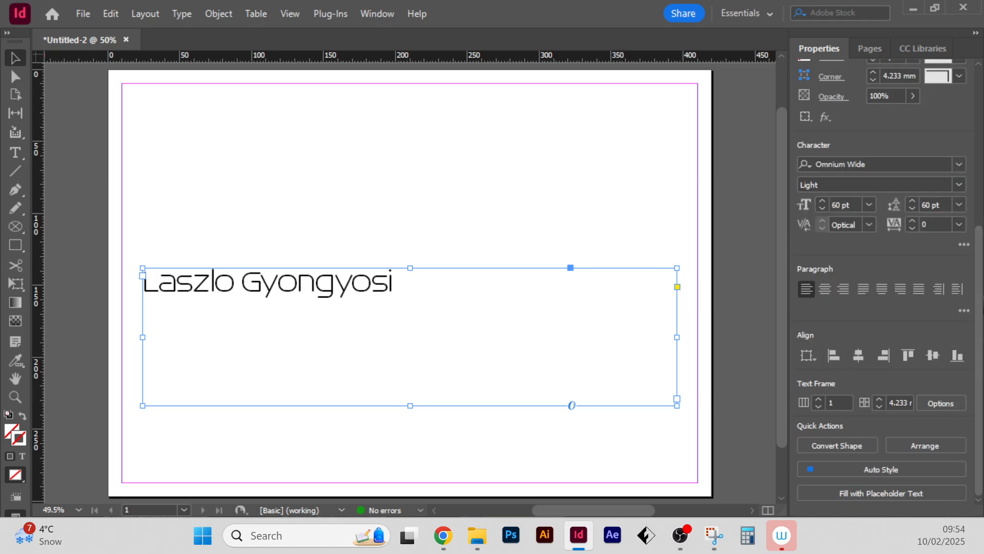
scroll(980, 295, "up", 5)
scroll(881, 287, "down", 5)
left_click(964, 243)
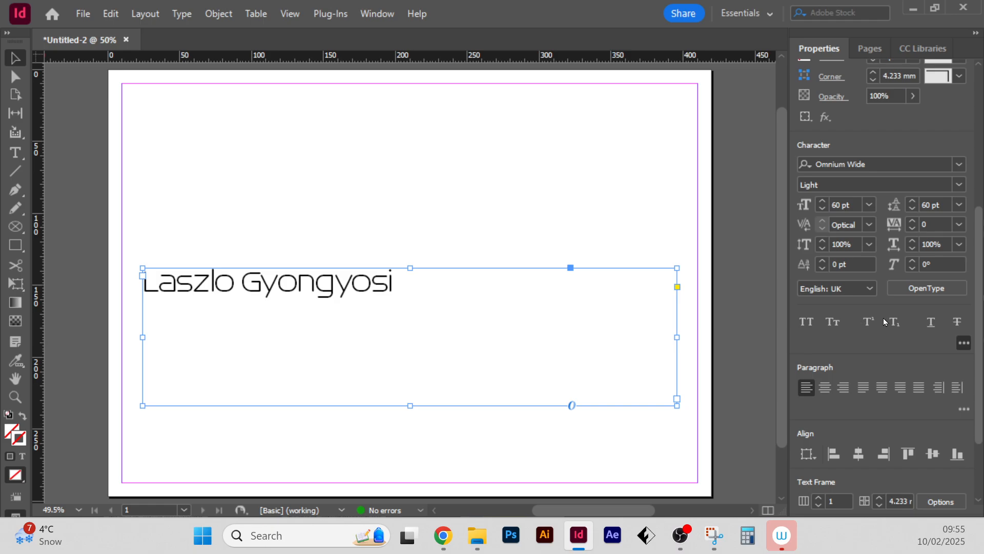
left_click_drag(979, 303, 980, 357)
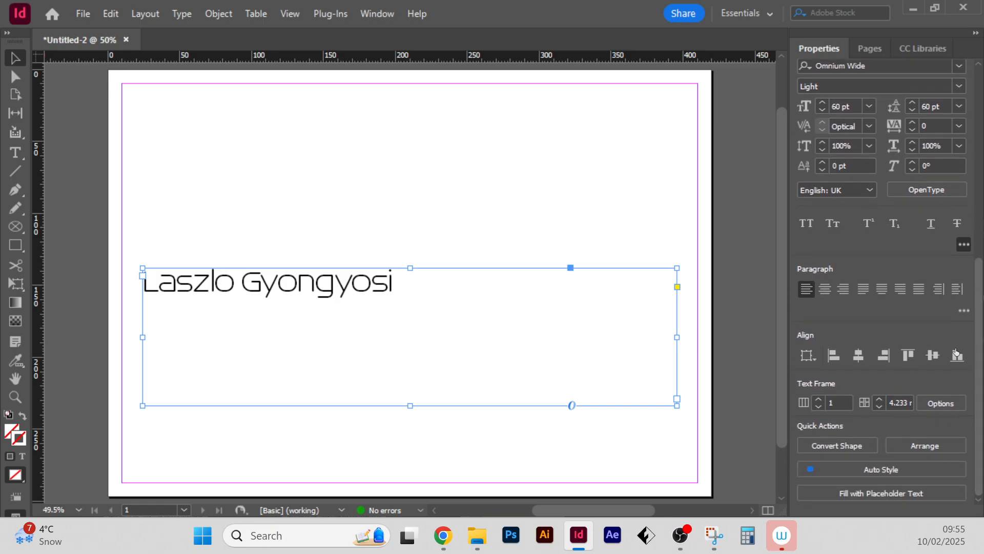
left_click(963, 310)
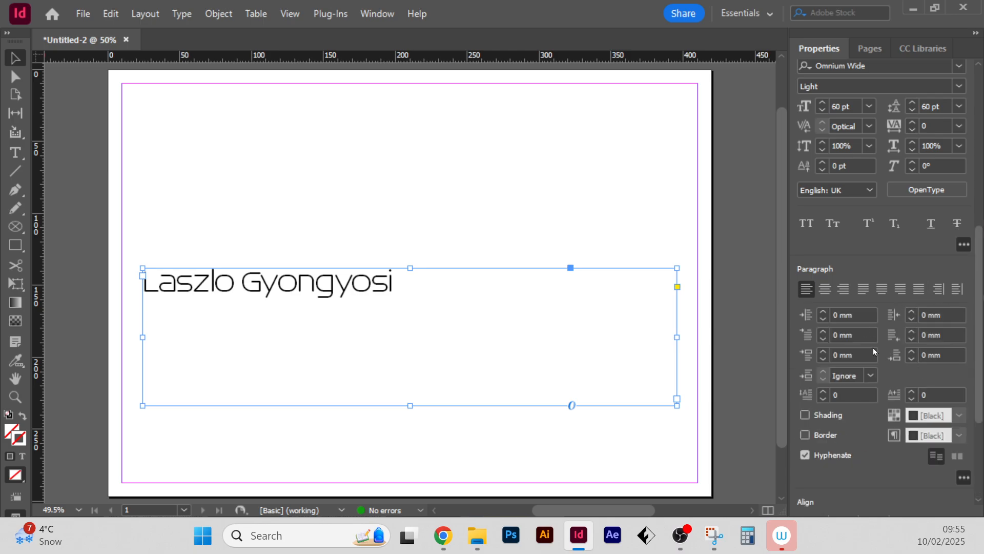
Step: Centre the name text and stretch its frame out to the left and right margins
left_click(826, 290)
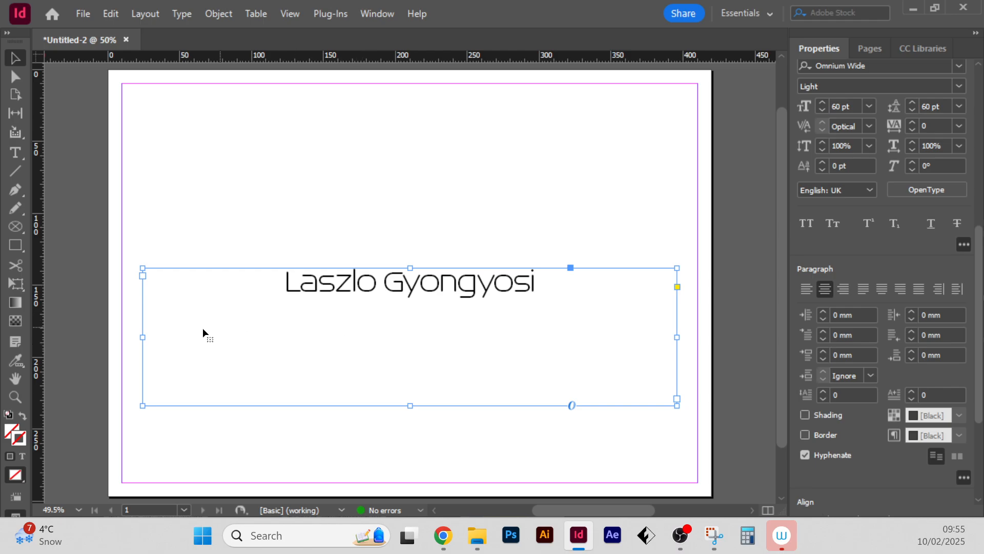
left_click_drag(143, 337, 121, 339)
left_click_drag(677, 337, 698, 338)
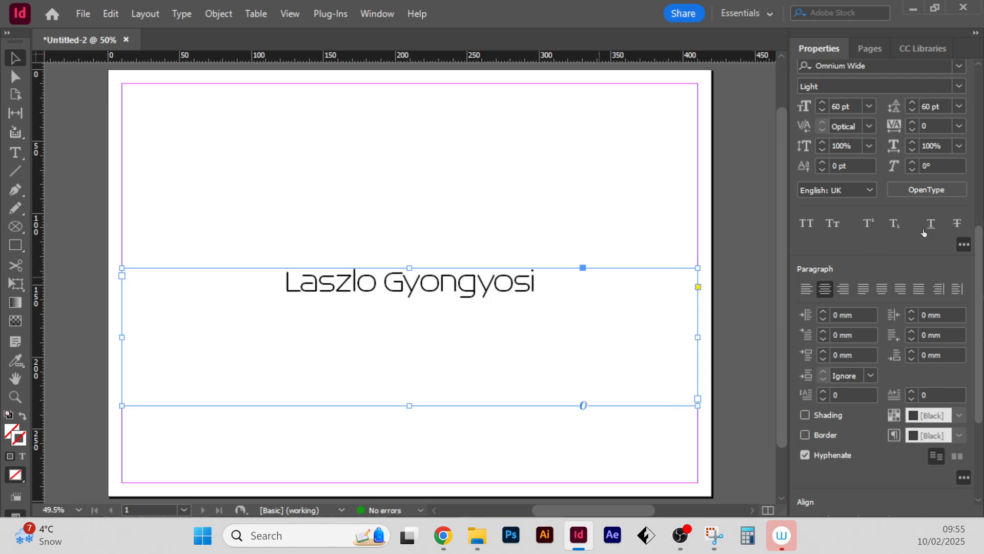
Step: Set the name frame's Y position to 160 mm and its height to 40 mm
left_click(979, 77)
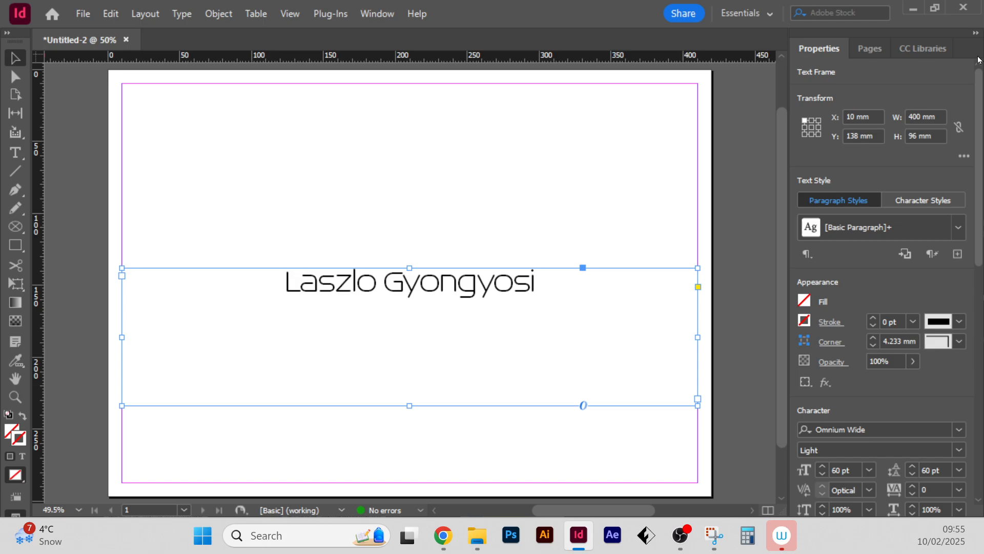
double_click(852, 135)
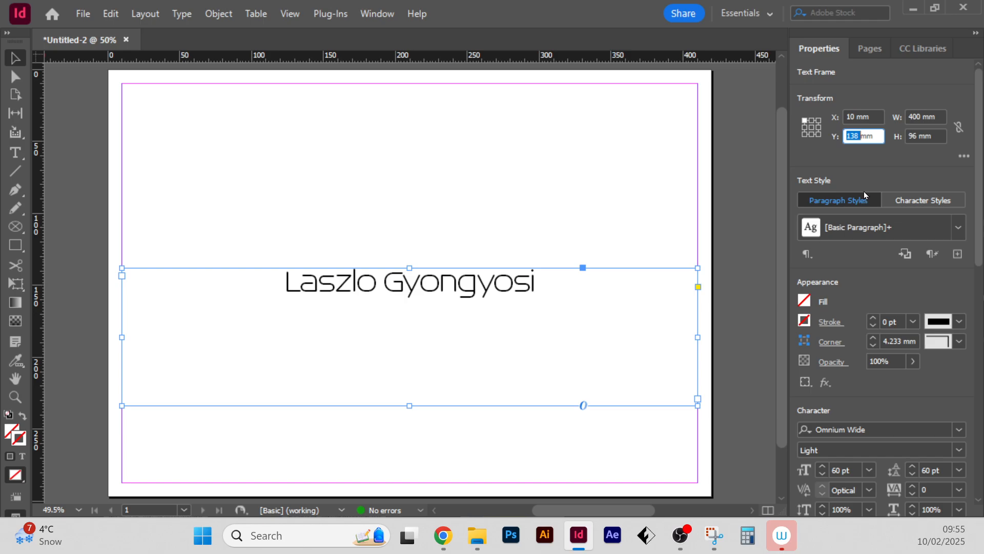
type("160")
key("Return")
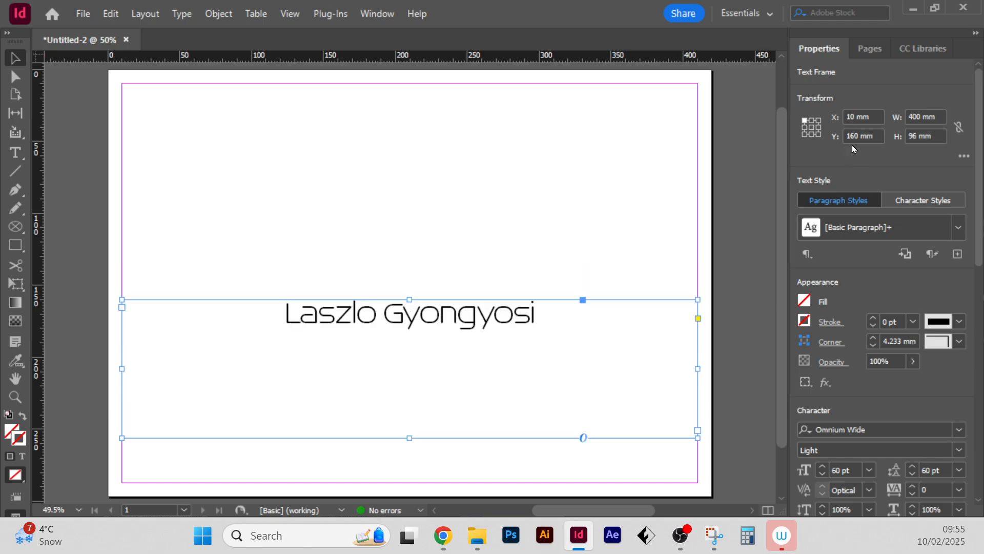
left_click(912, 135)
double_click(913, 136)
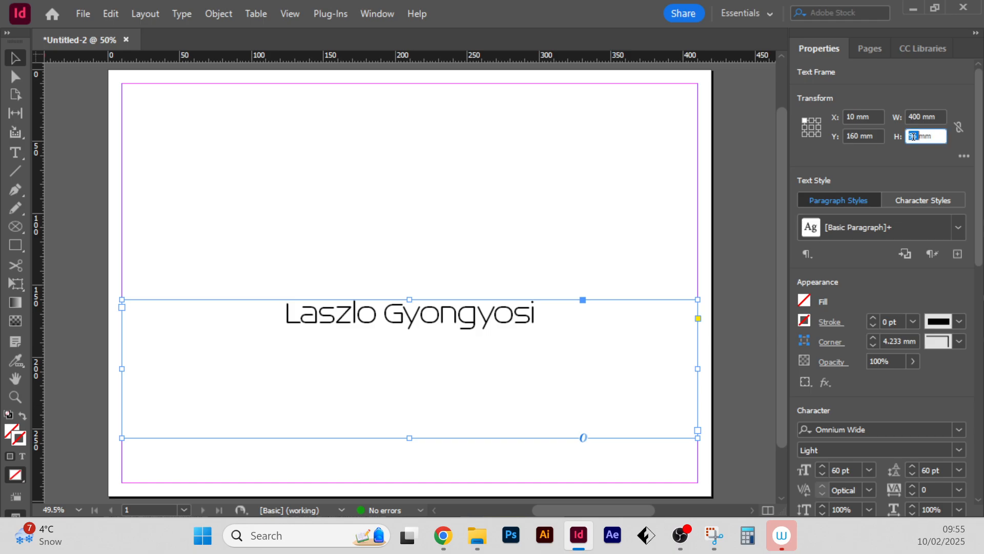
type("40")
key("Return")
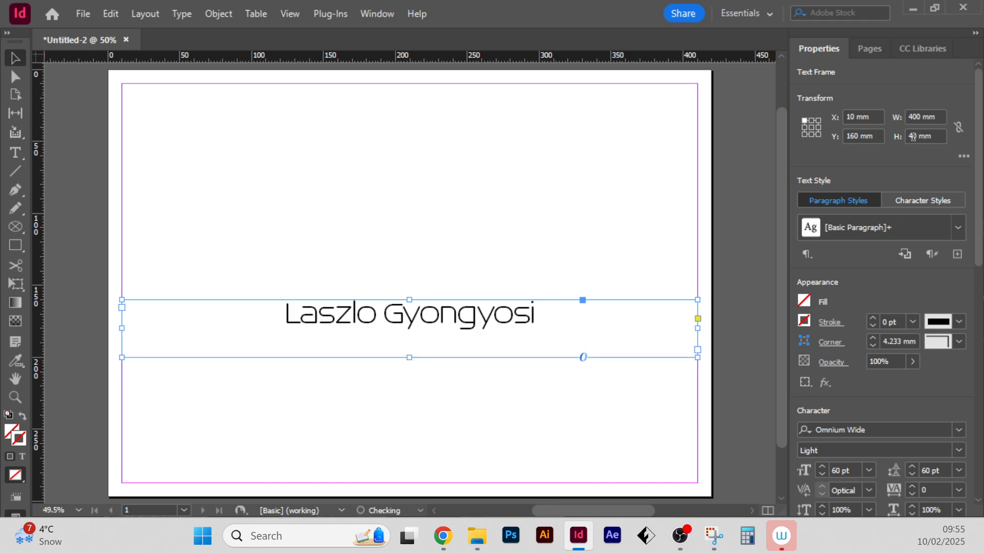
left_click(536, 176)
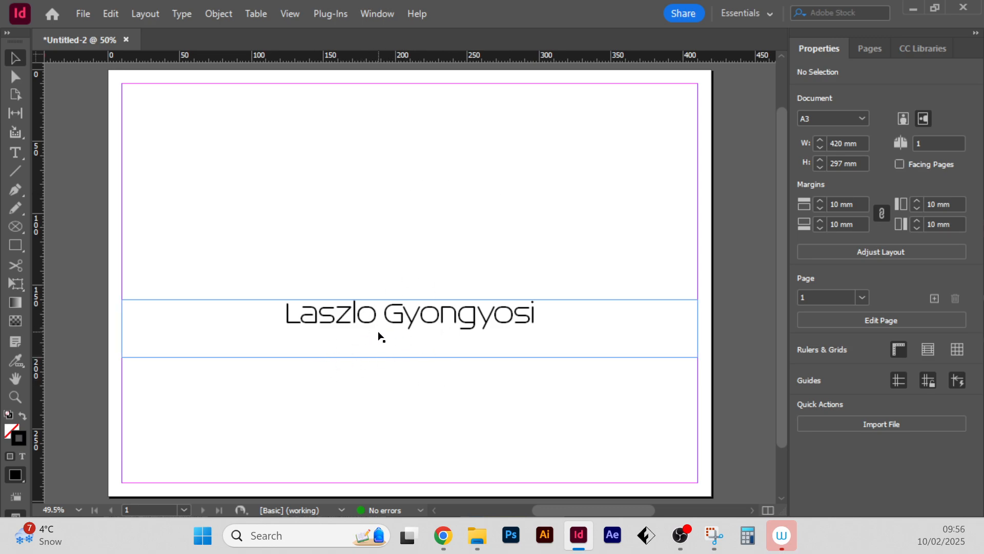
Step: Add two A-Parent pages for three in total, then return to page 1's name frame
left_click(874, 49)
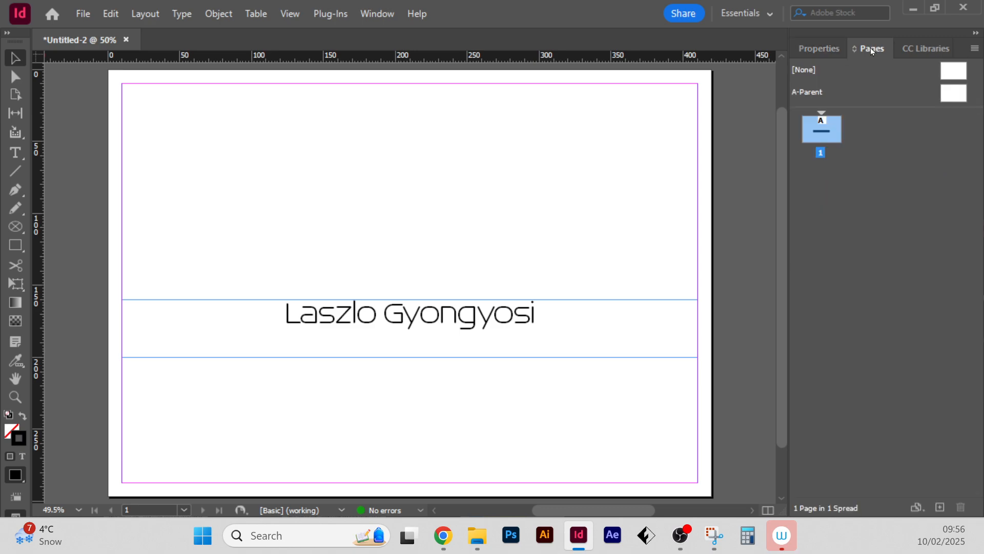
left_click(950, 94)
left_click_drag(822, 193, 826, 194)
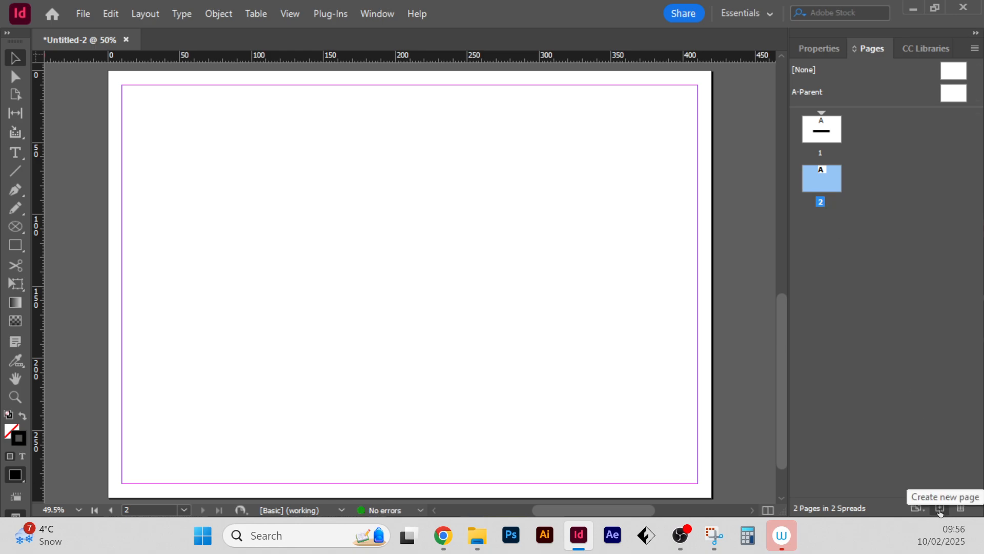
left_click(940, 511)
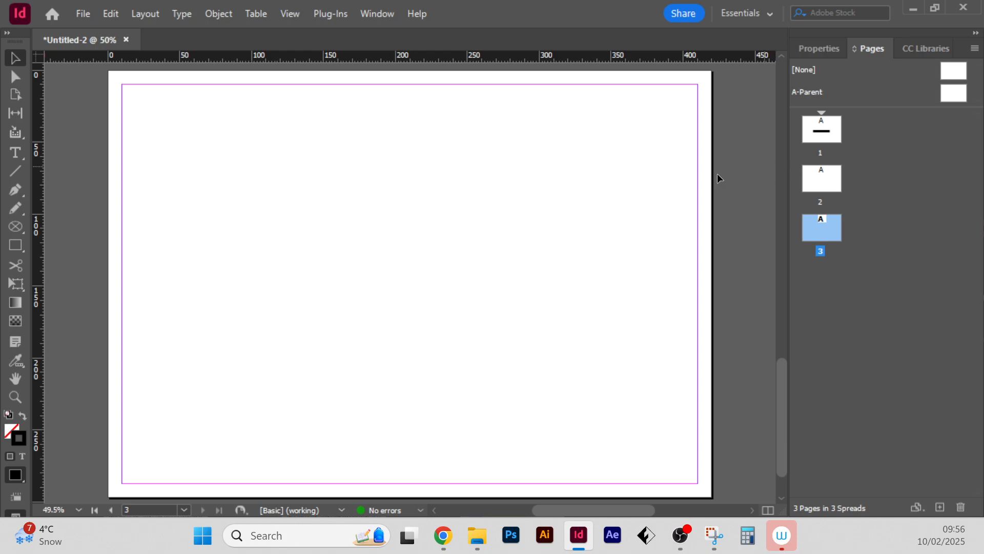
double_click(831, 134)
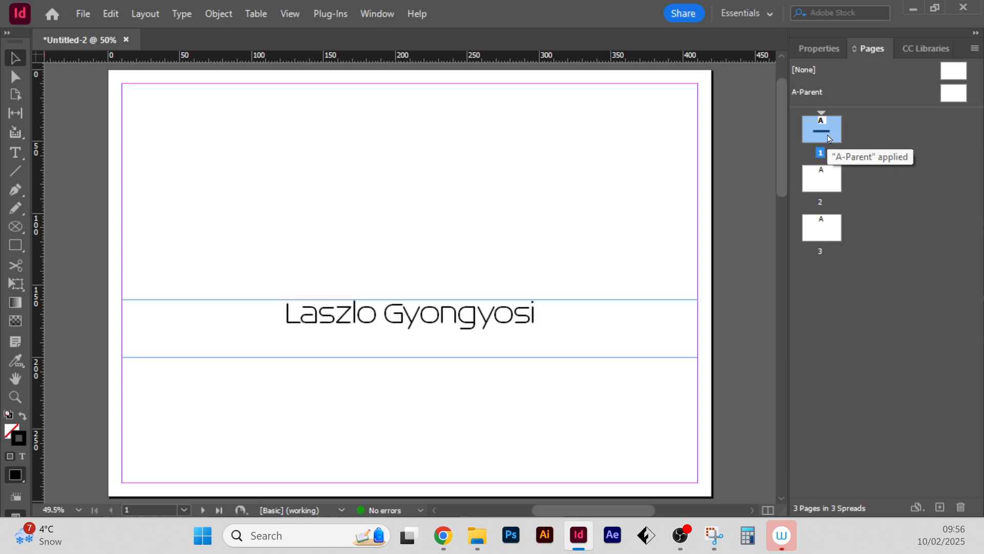
left_click(358, 307)
Step: Copy the name frame from page 1 and paste it onto page 2 at the same position
key("slash")
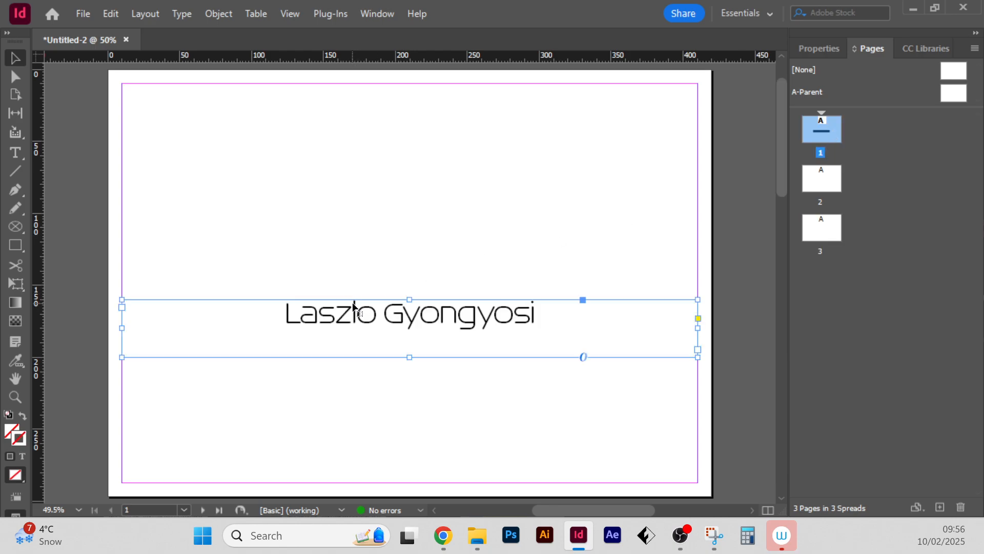
left_click(837, 183)
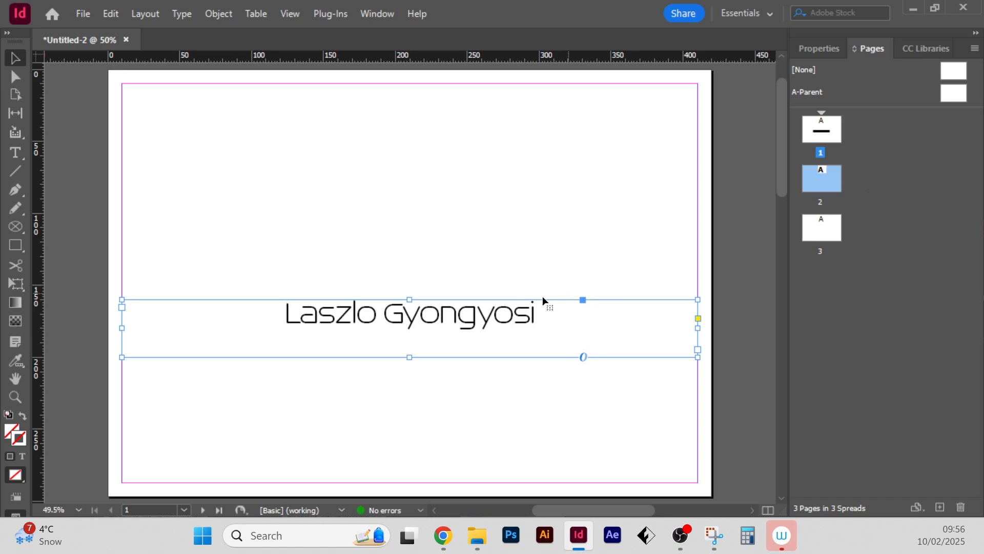
double_click(826, 182)
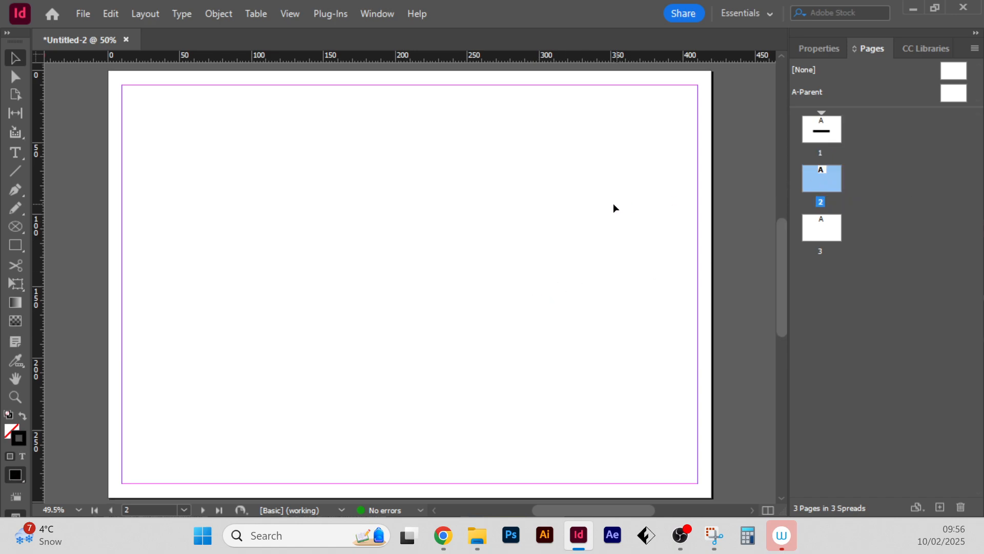
key("ctrl+v")
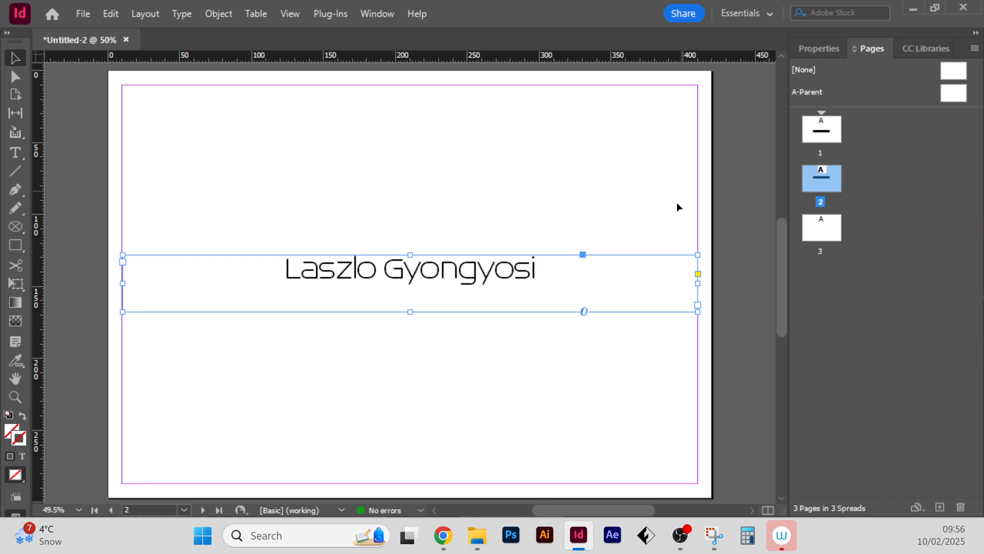
left_click(823, 50)
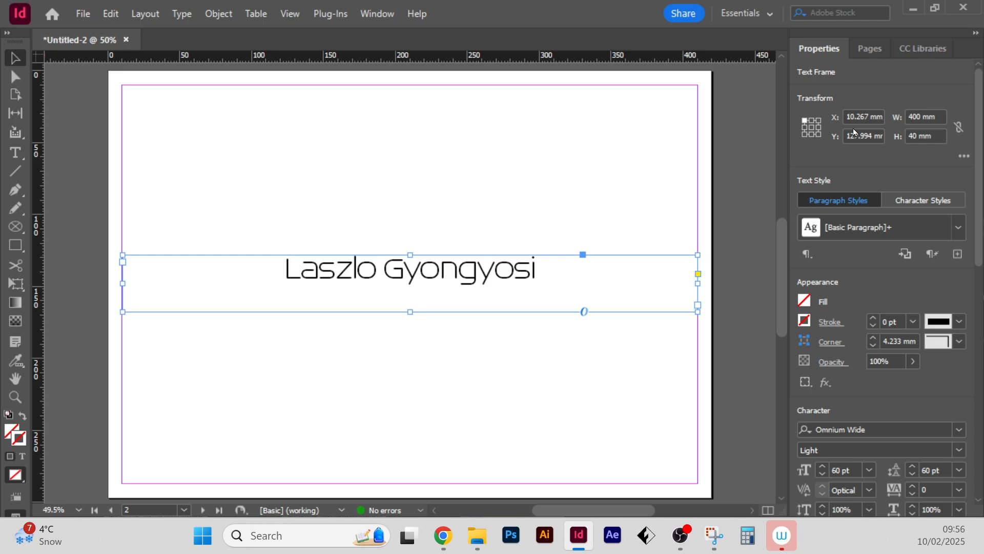
key("Delete")
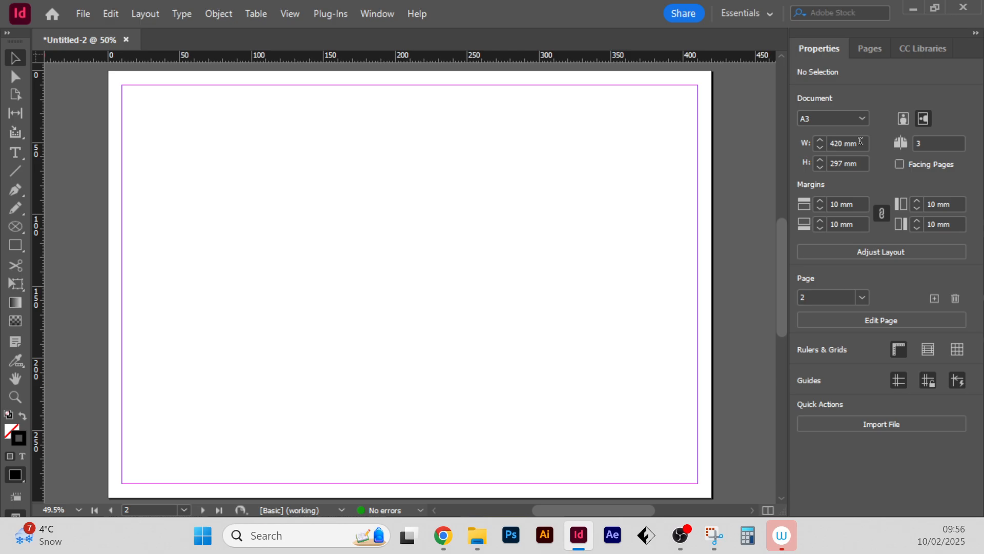
key("ctrl+z")
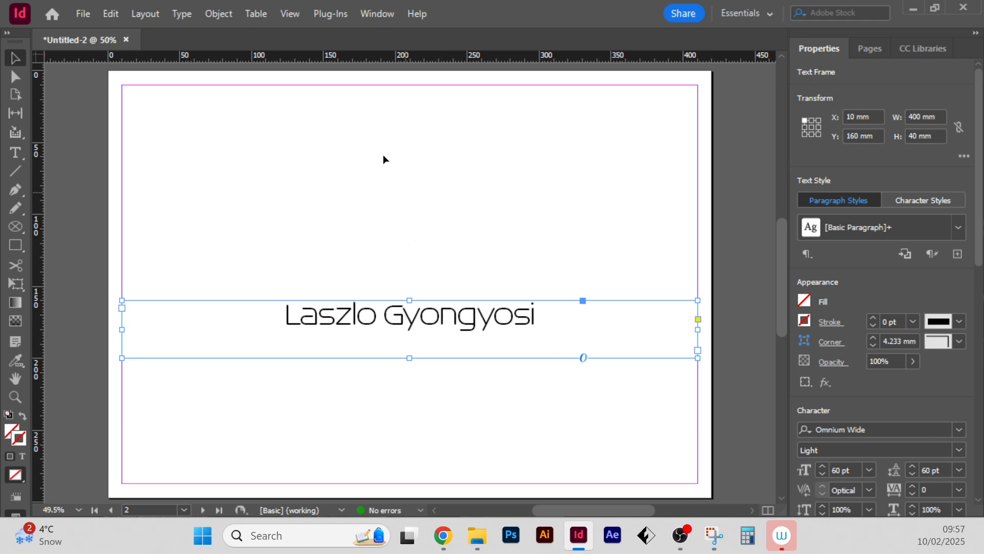
left_click(111, 14)
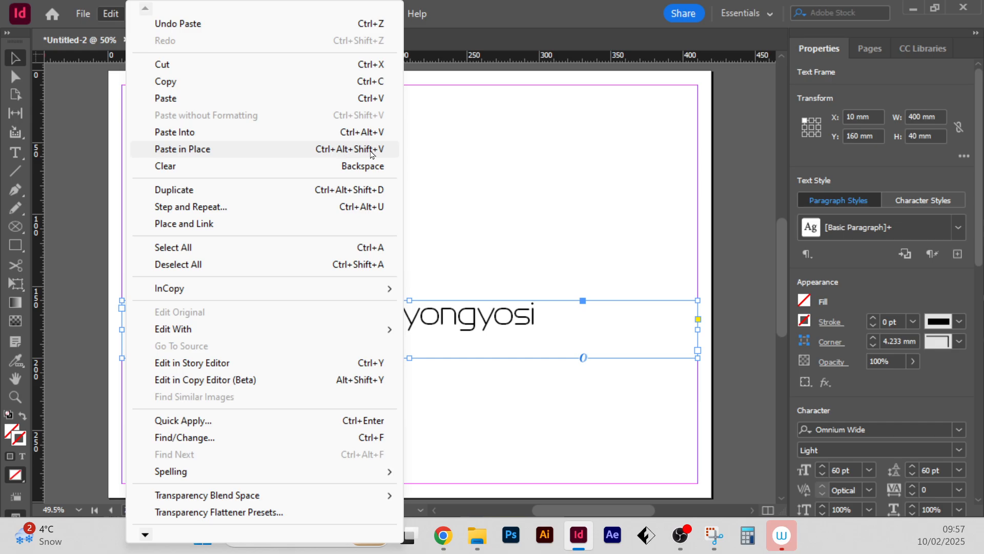
left_click(612, 155)
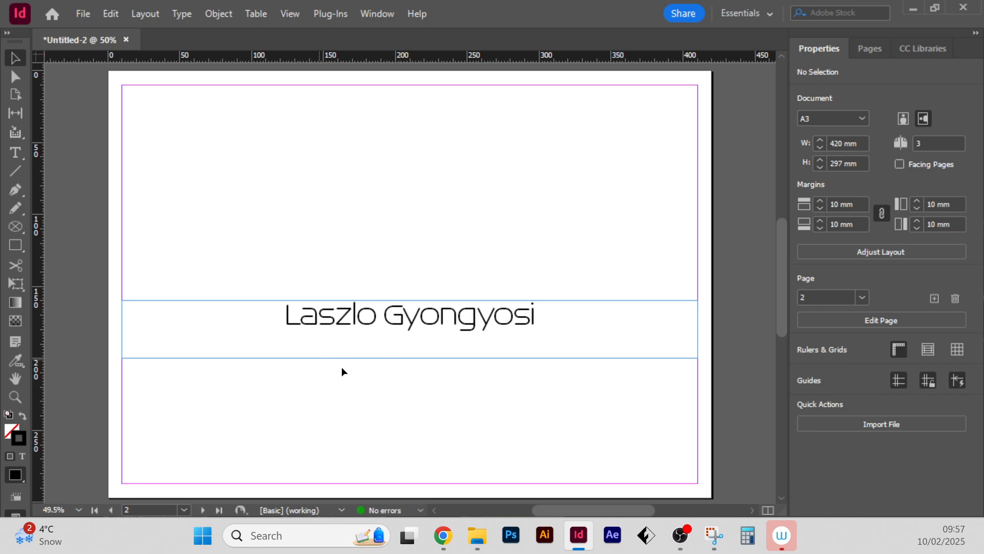
Step: Replace the text on page 2 with 'Project Name'
double_click(346, 309)
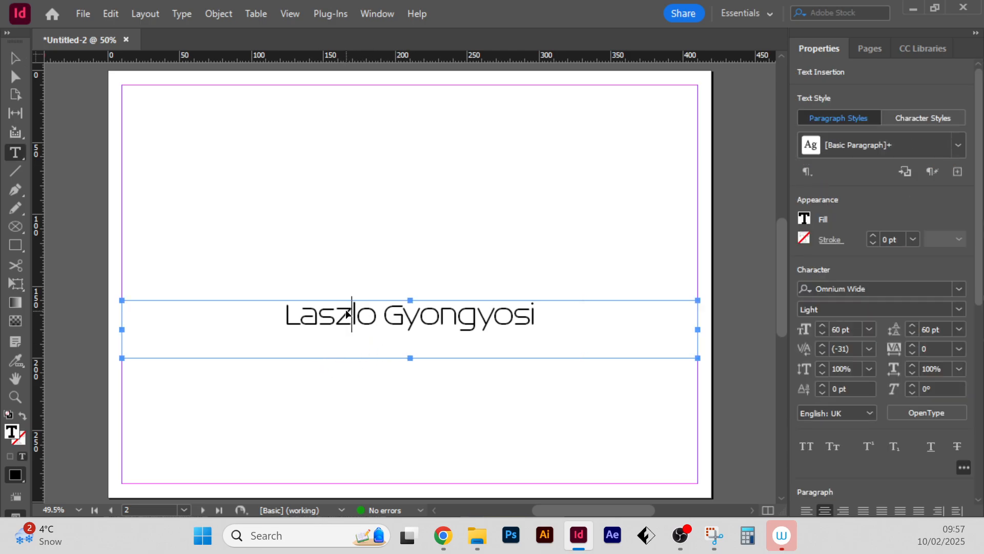
key("ctrl+a")
type("Pr")
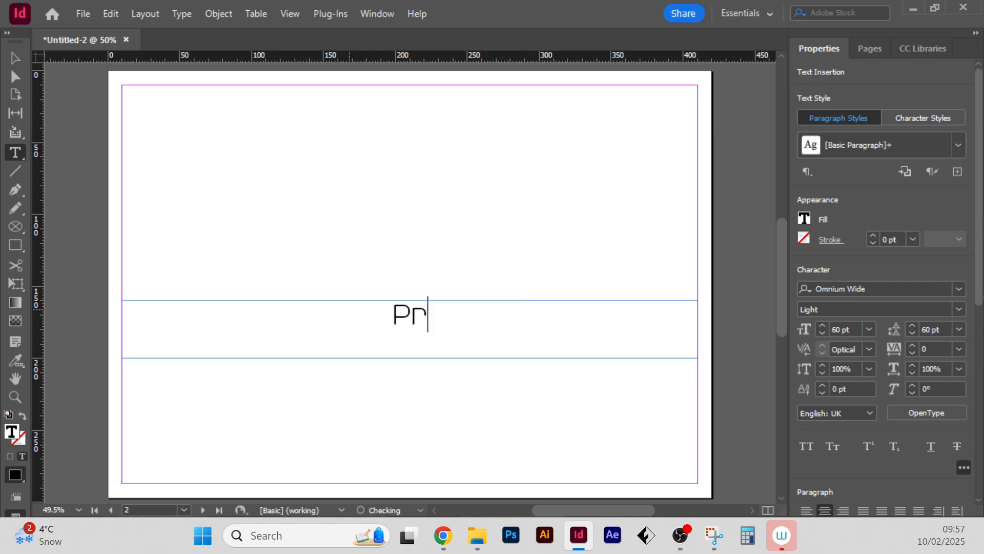
type("oject Name")
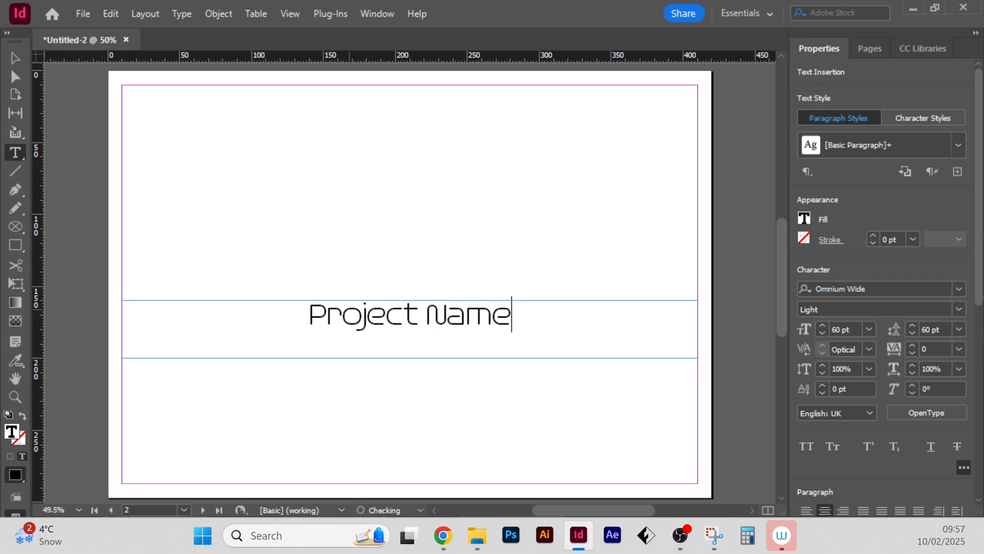
left_click(15, 58)
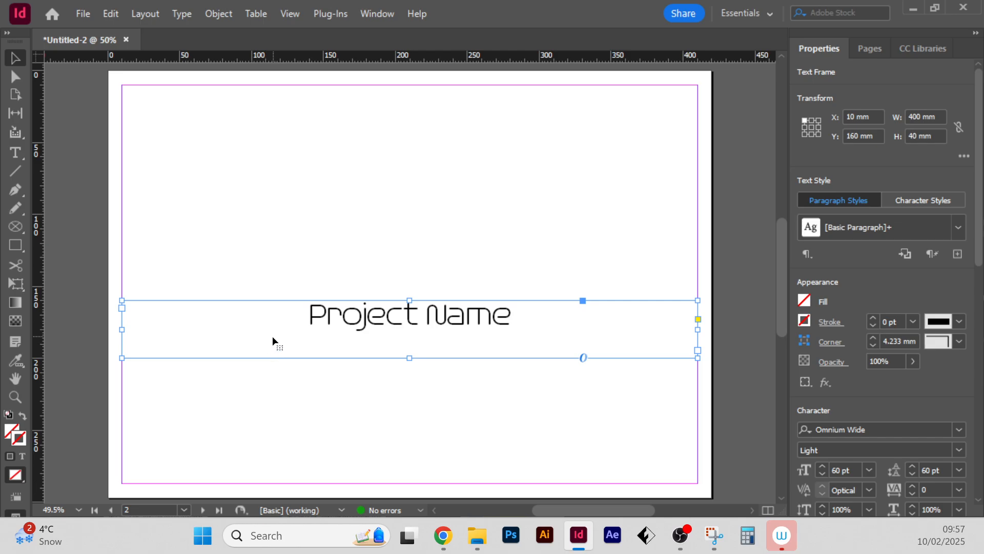
Step: Duplicate the Project Name frame and place the copy at Y 190 mm
left_click_drag(272, 336, 272, 291, "alt")
left_click_drag(441, 272, 439, 357)
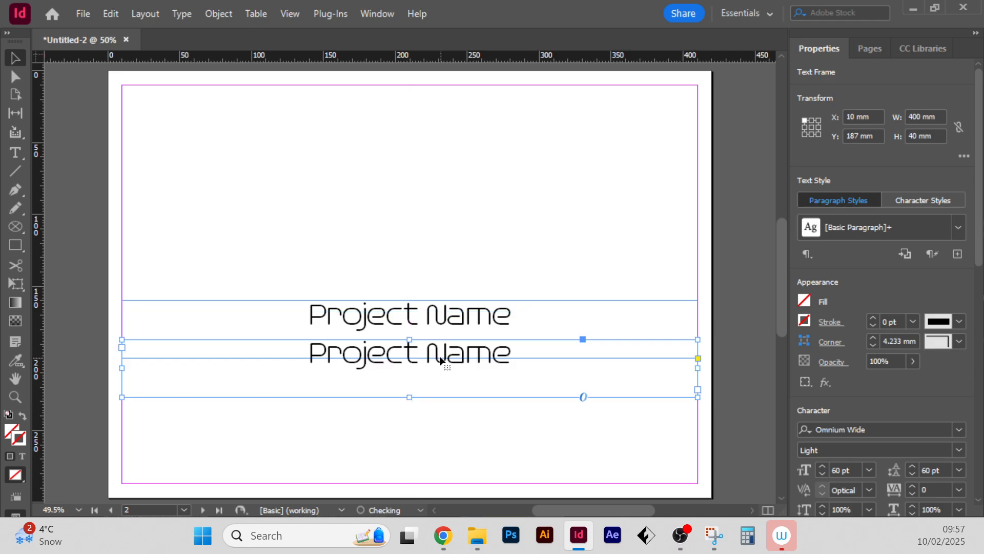
left_click(849, 137)
type("190")
key("Return")
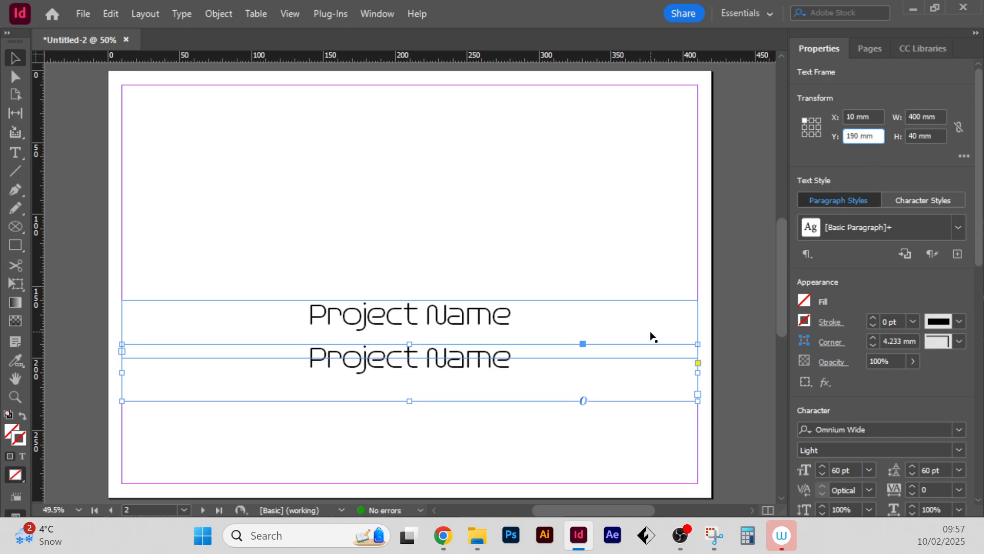
Step: Shrink the second line to 30 pt and change its text to 'Project Description'
triple_click(477, 360)
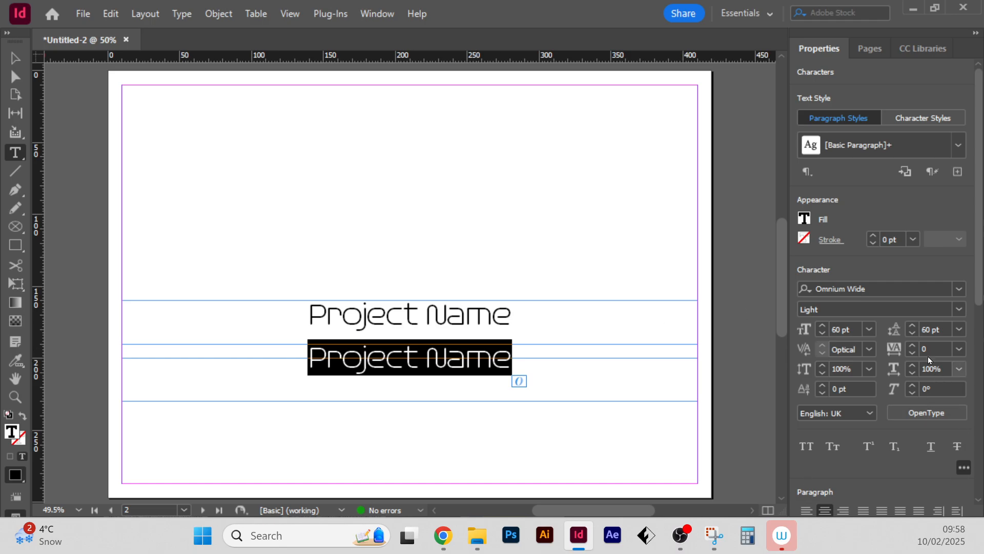
left_click(870, 329)
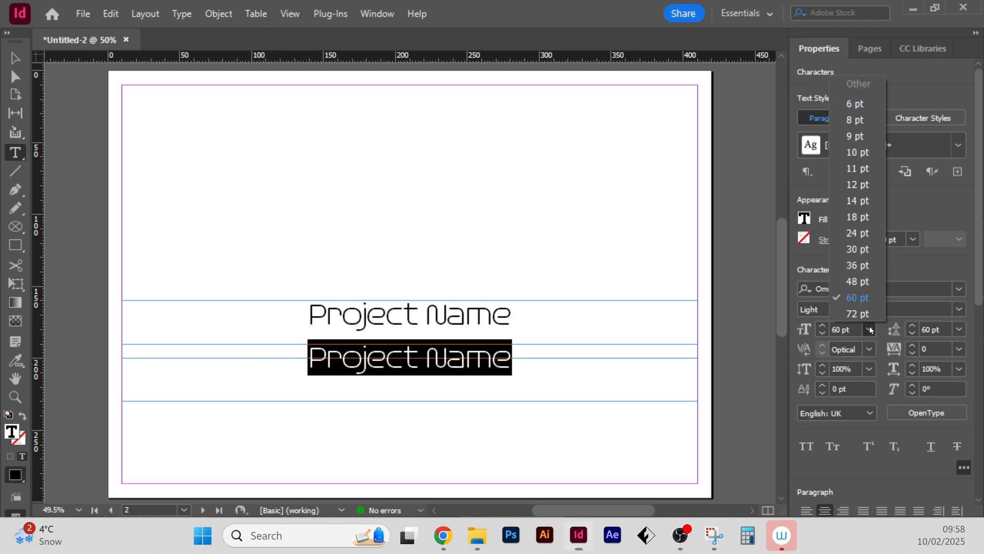
left_click(858, 249)
left_click(471, 352)
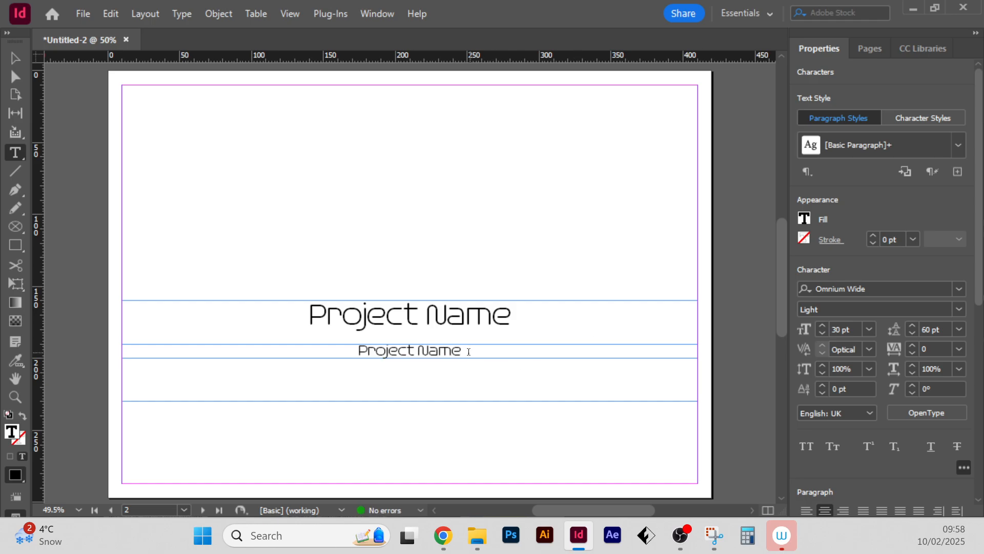
double_click(437, 352)
type("Desc")
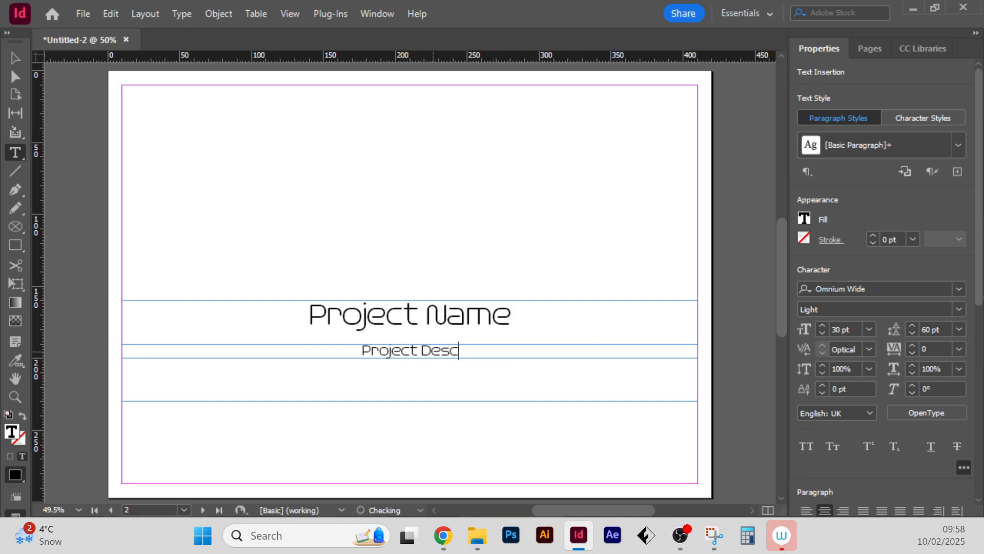
type("ription")
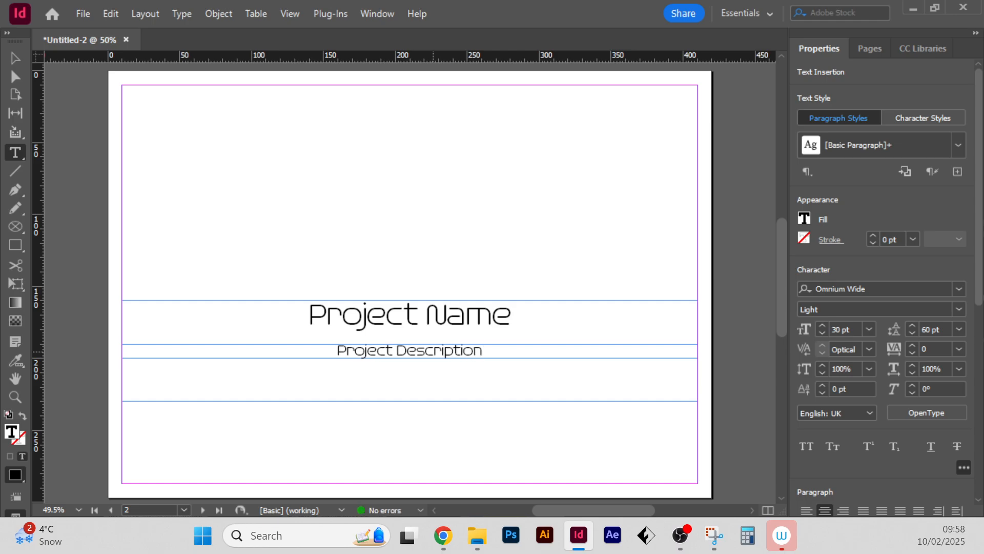
key("Escape")
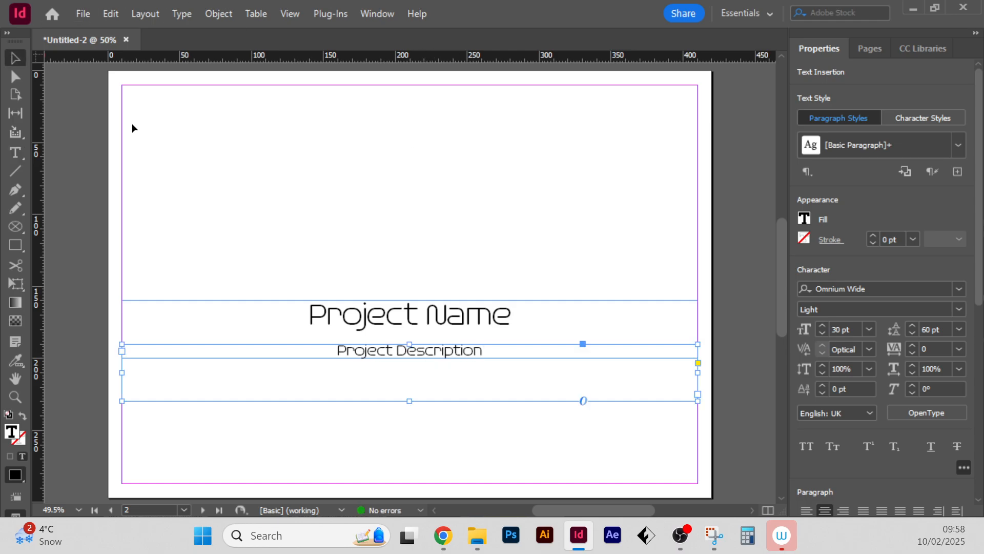
left_click(235, 171)
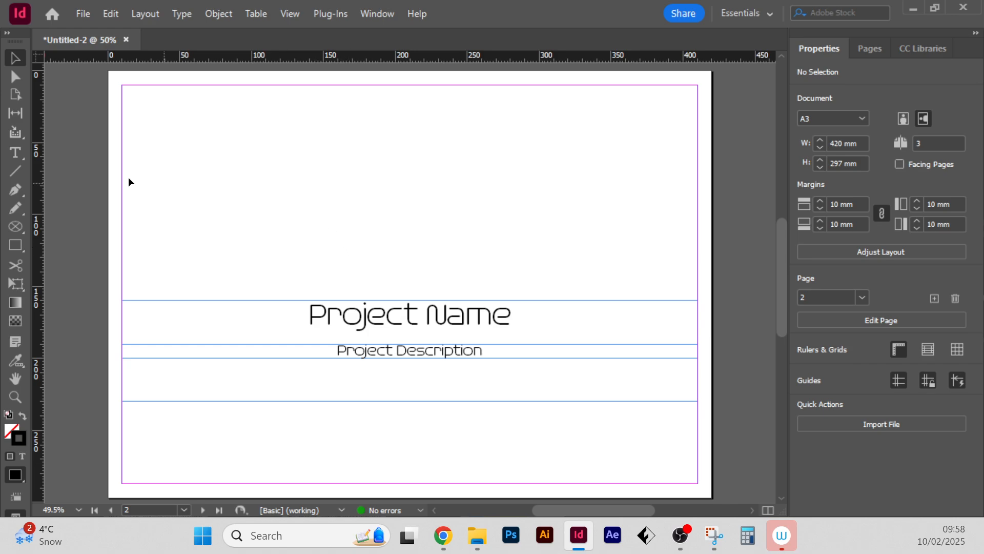
Step: Draw a 60 × 60 mm circle in the upper left of page 2 with the Ellipse tool
left_click(8, 246)
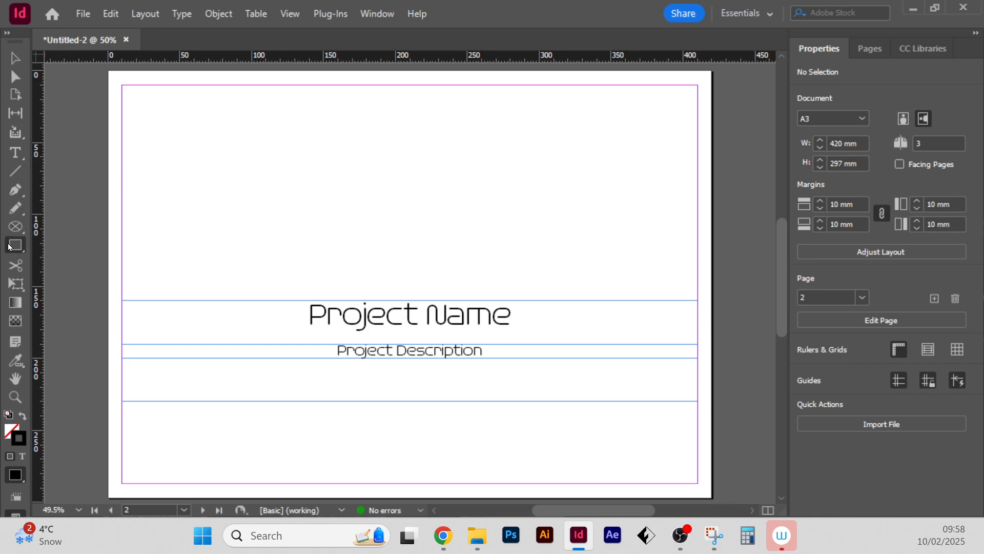
left_click(78, 277)
left_click_drag(188, 163, 308, 245)
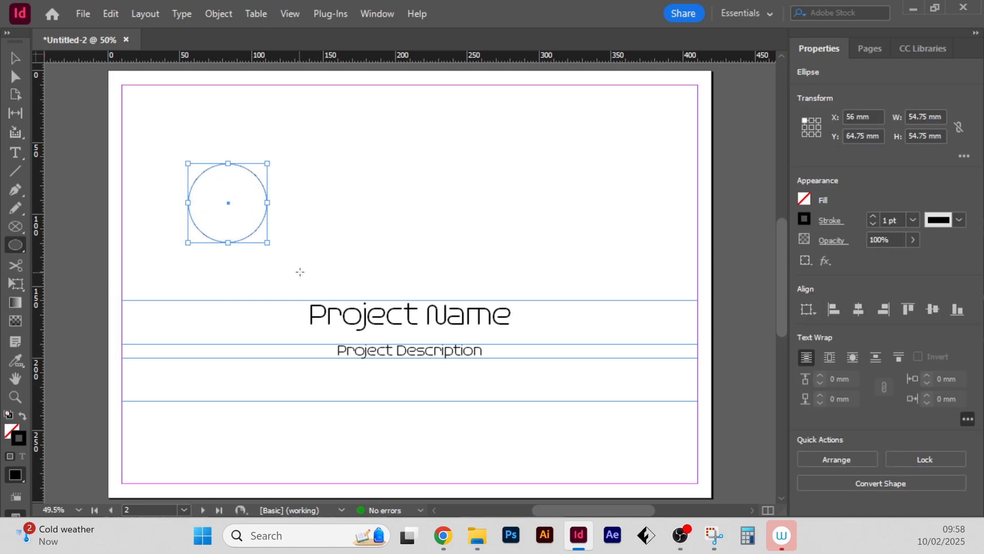
double_click(920, 110)
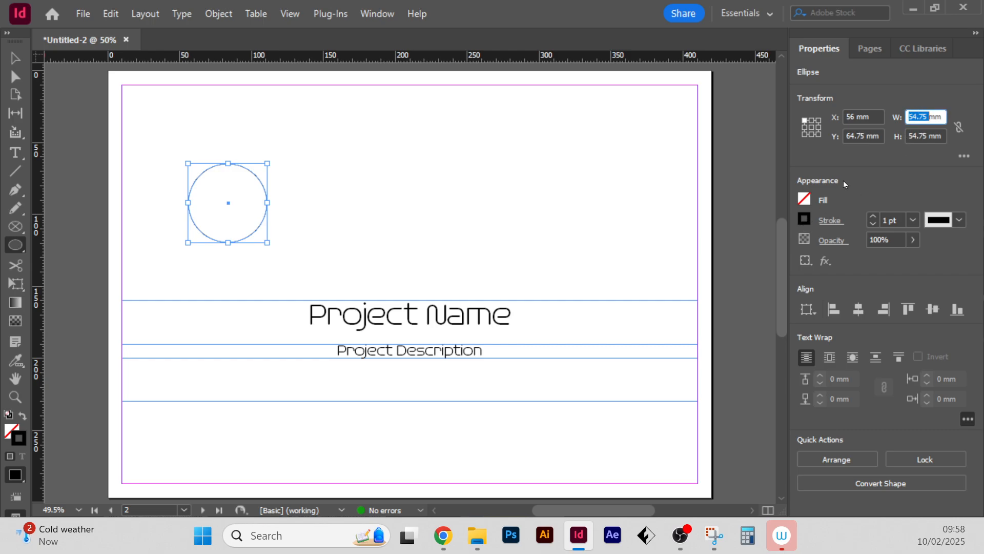
type("60")
key("Tab")
type("60")
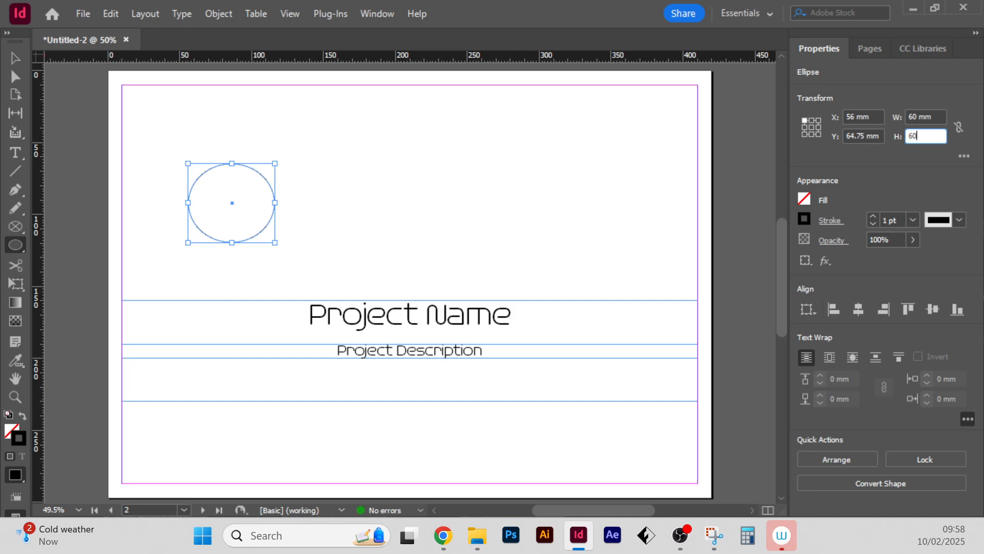
key("Return")
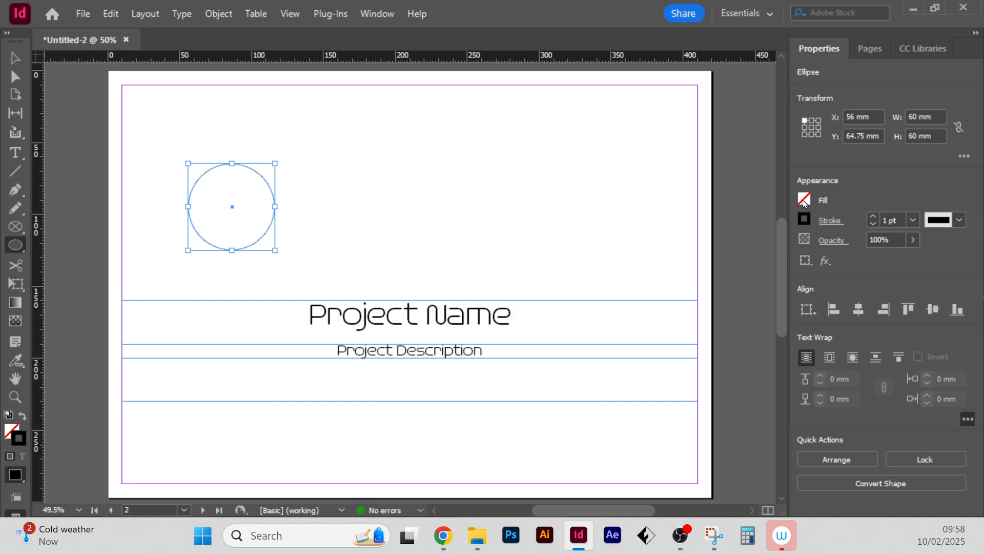
Step: Fill the circle with the C=0 M=100 Y=0 K=0 magenta swatch
left_click(804, 200)
left_click(843, 117)
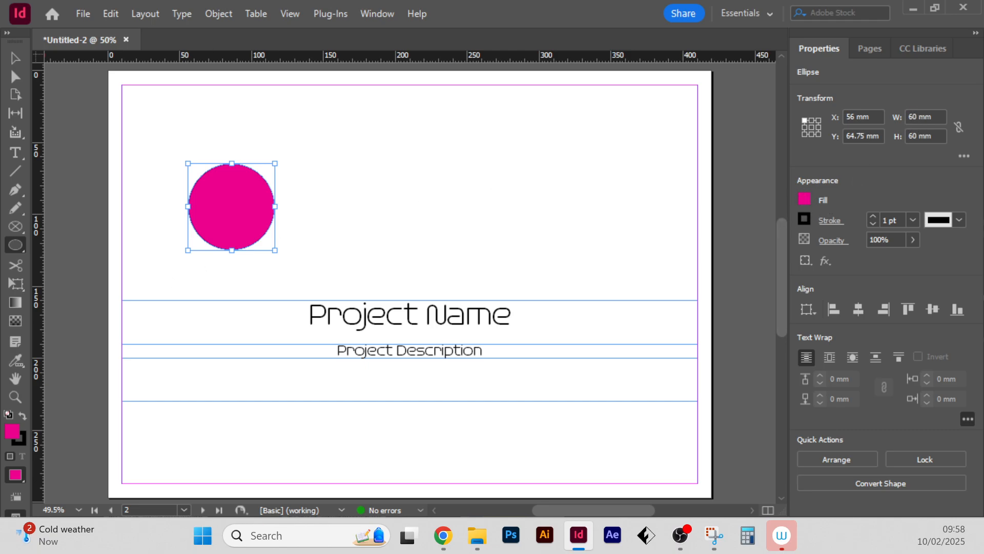
double_click(13, 433)
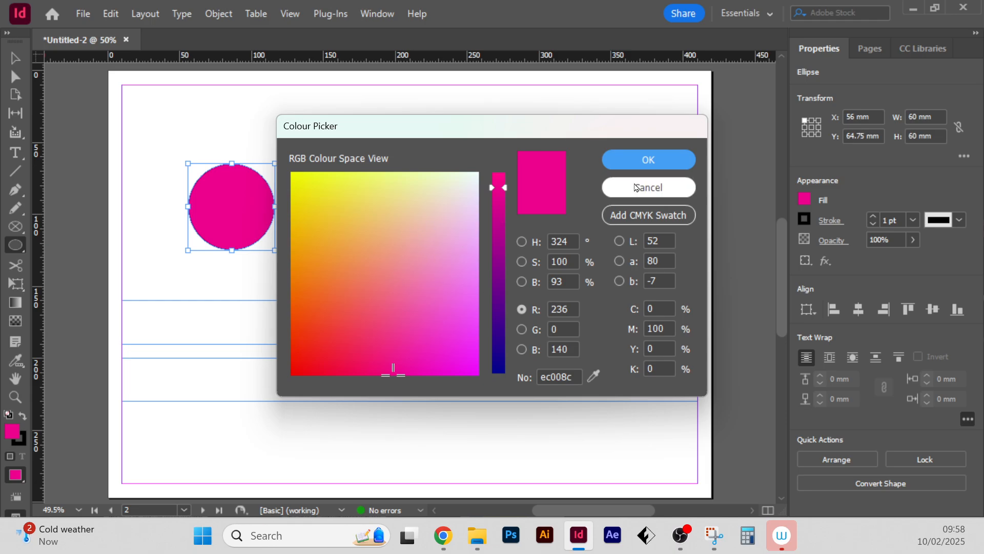
left_click(635, 188)
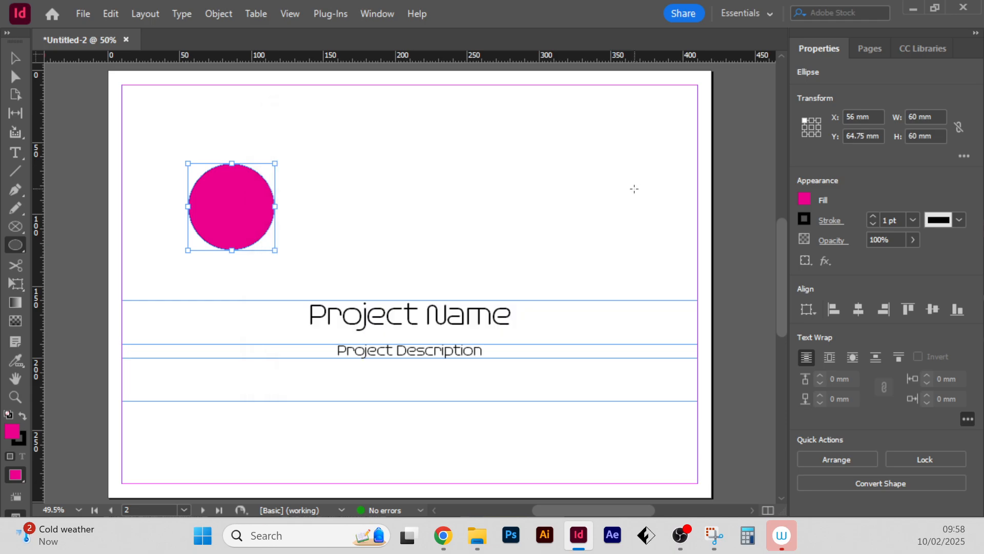
left_click(804, 199)
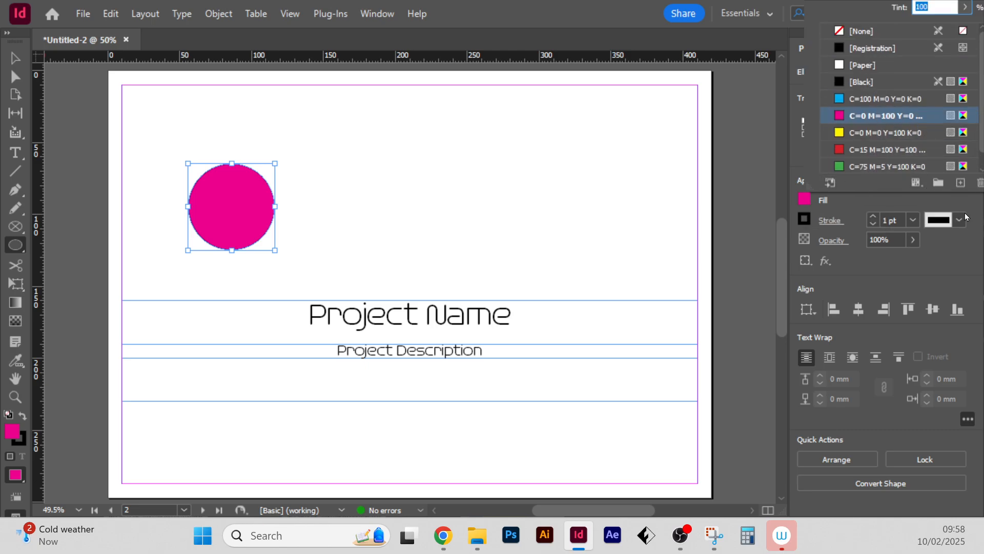
left_click(971, 259)
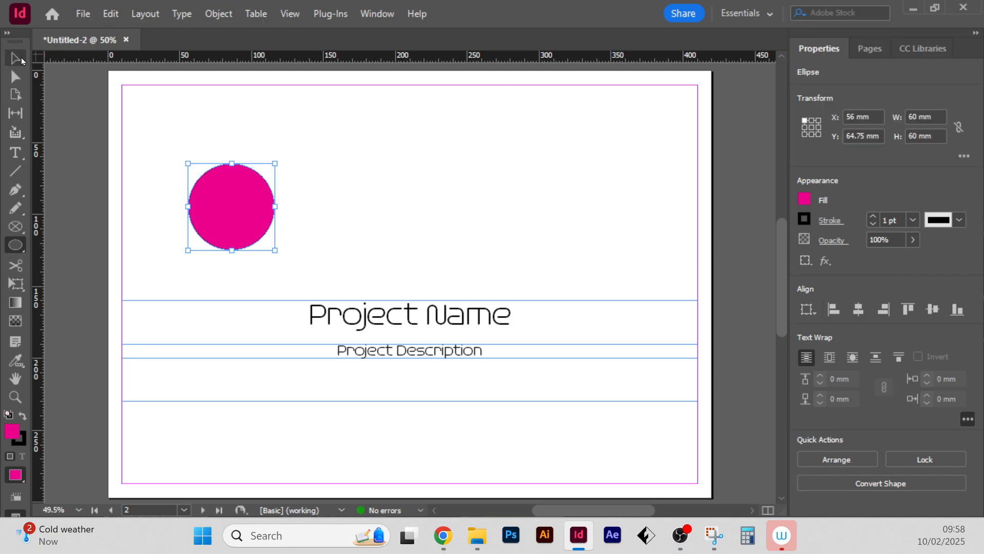
Step: Move the magenta circle to the top-left margin corner at X 10, Y 10 mm, then show the page list
left_click(15, 58)
left_click_drag(210, 227, 144, 150)
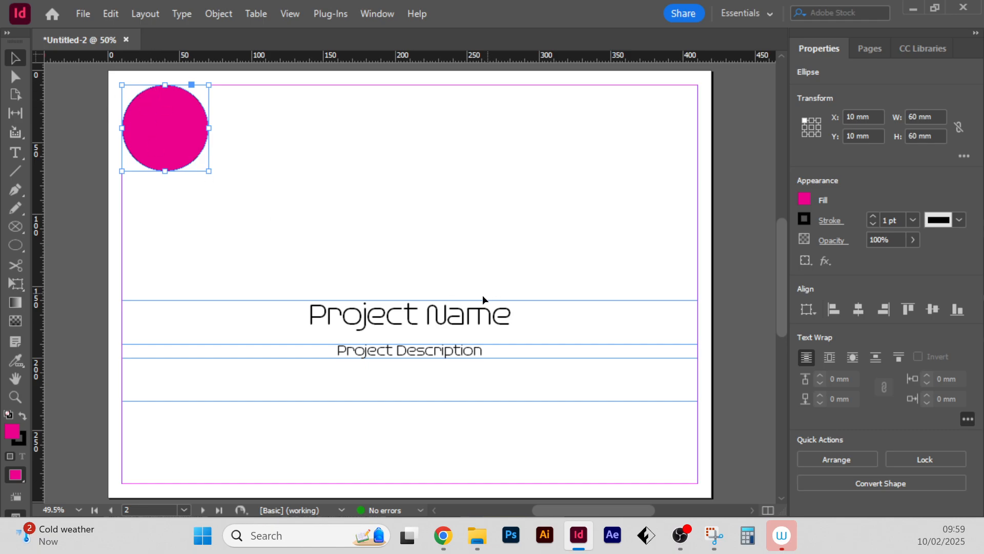
left_click(434, 441)
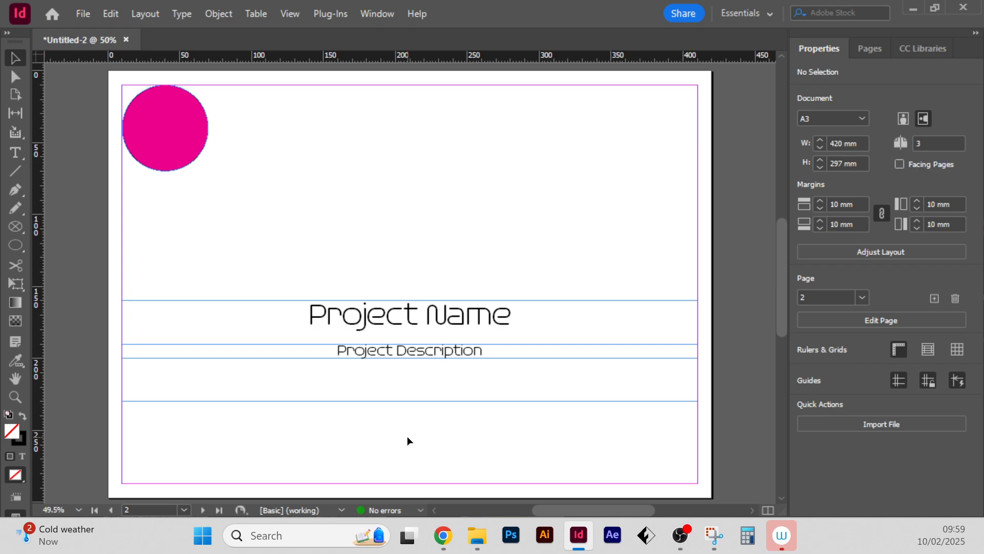
left_click(863, 46)
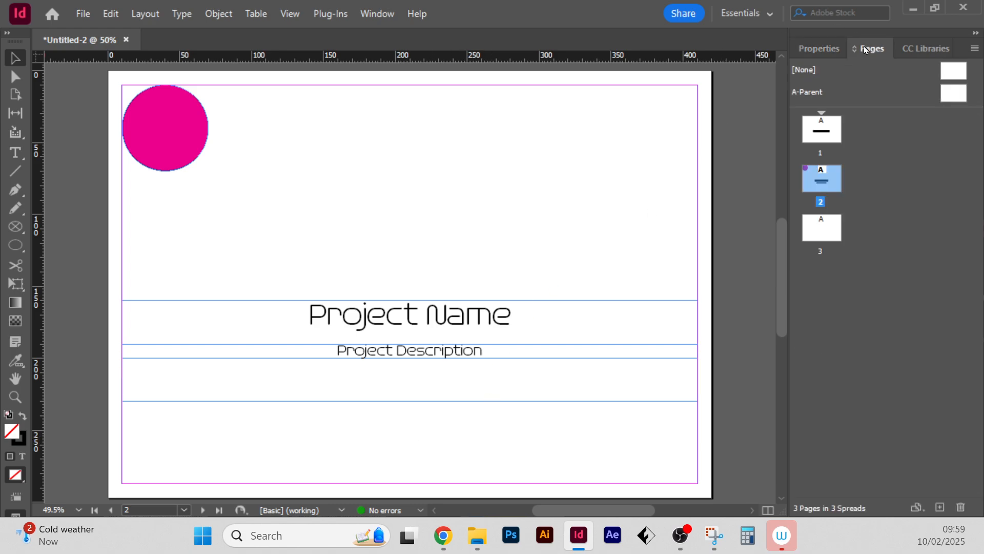
Step: Choose New Parent from the Pages panel menu for a B-prefixed A3 parent
left_click(974, 54)
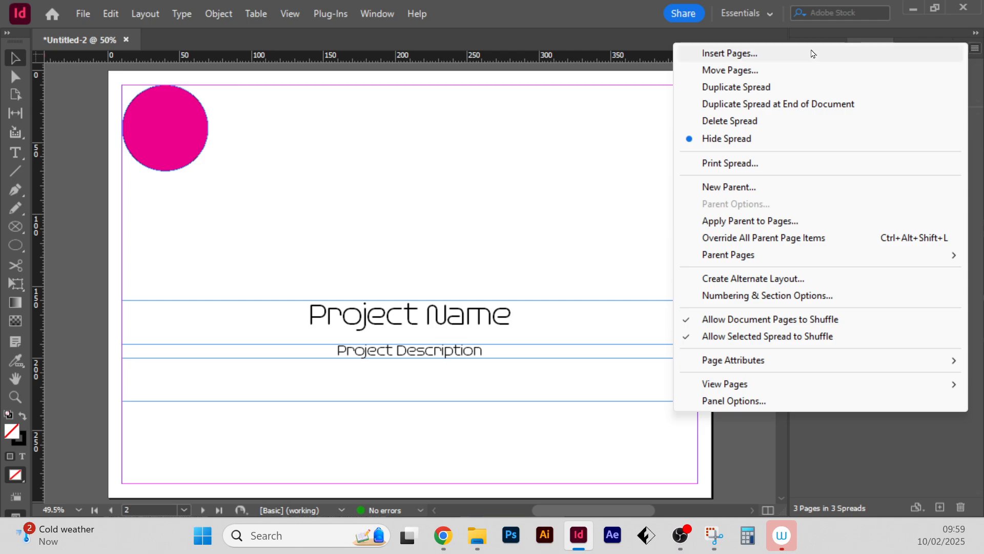
left_click(765, 187)
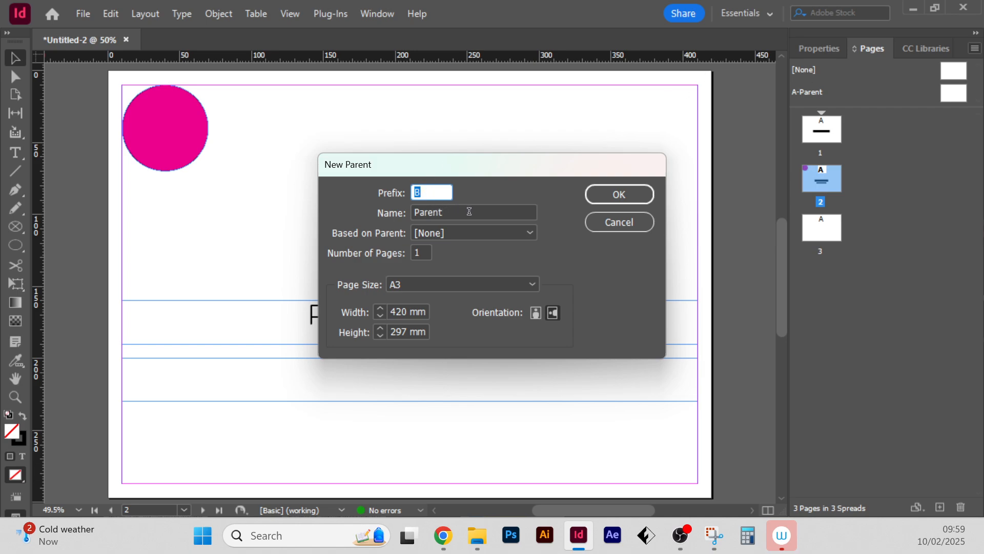
Step: Name the new parent 'Title Page', correcting the capital A, and create B-Title Page
key("Tab")
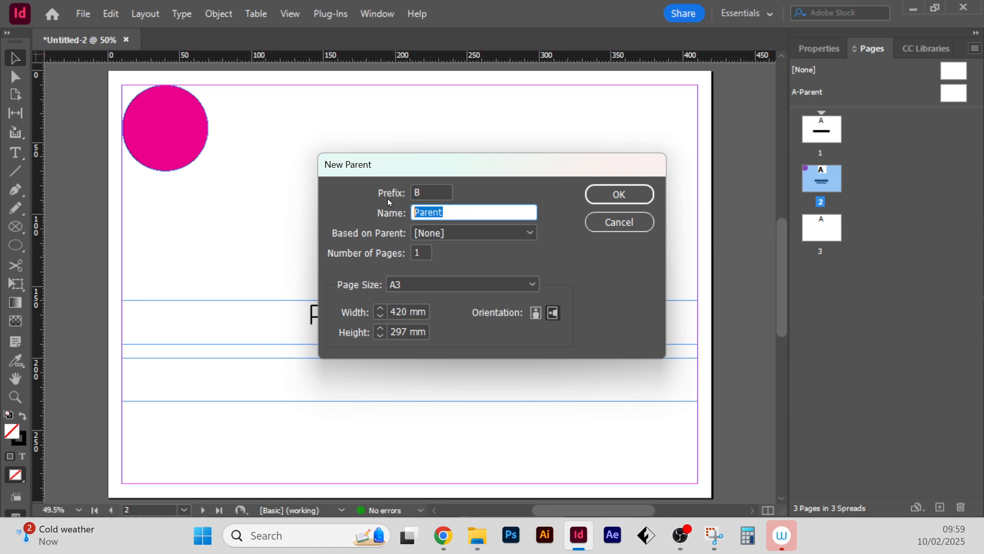
type("Title PAge")
left_click_drag(440, 211, 446, 212)
type("a")
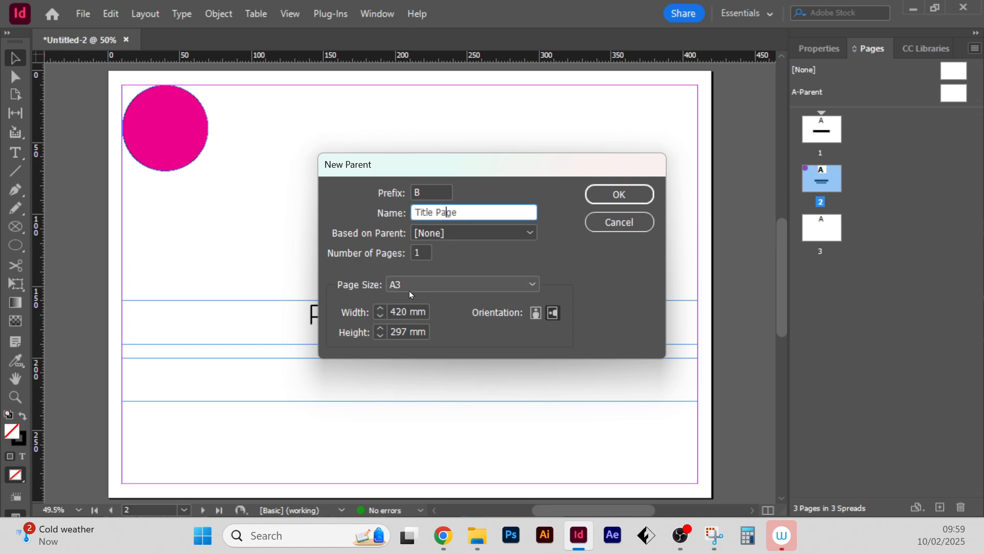
left_click(609, 198)
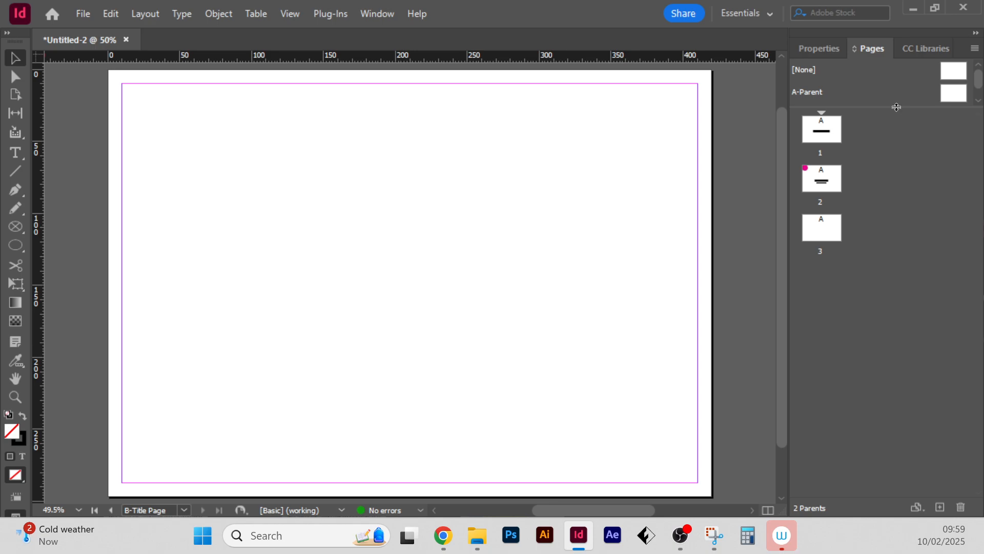
Step: Select the magenta circle and all text frames on page 2 and remove them
left_click_drag(897, 107, 895, 142)
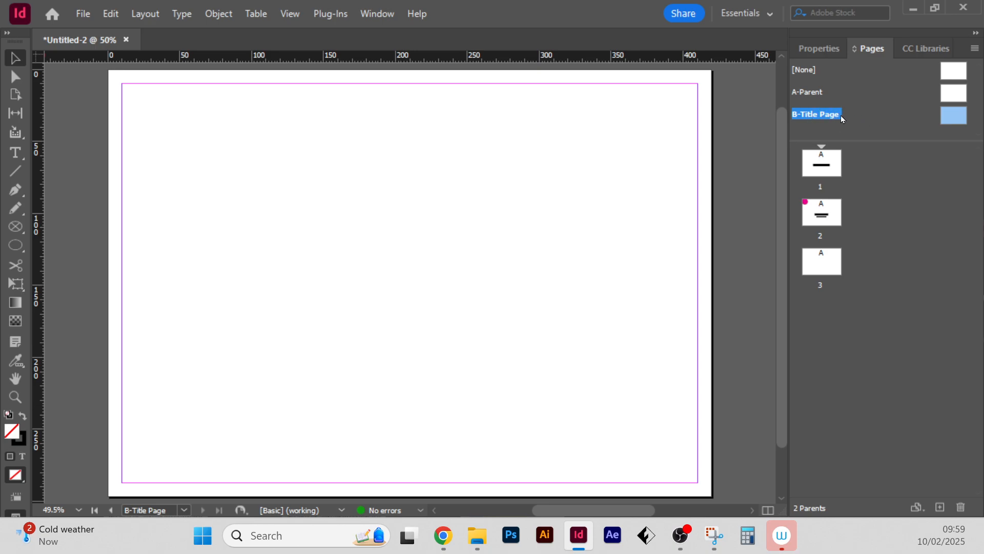
left_click(974, 48)
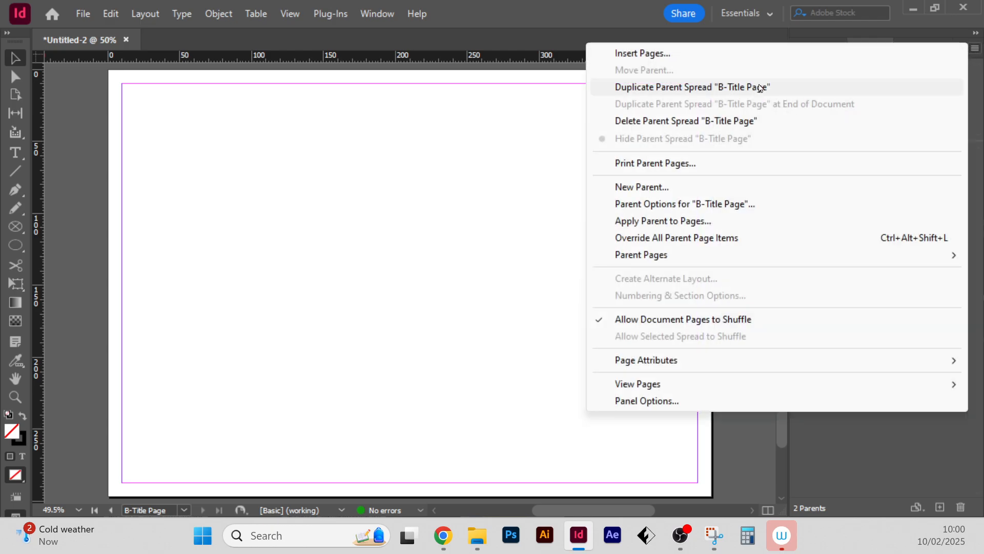
left_click(882, 466)
double_click(822, 212)
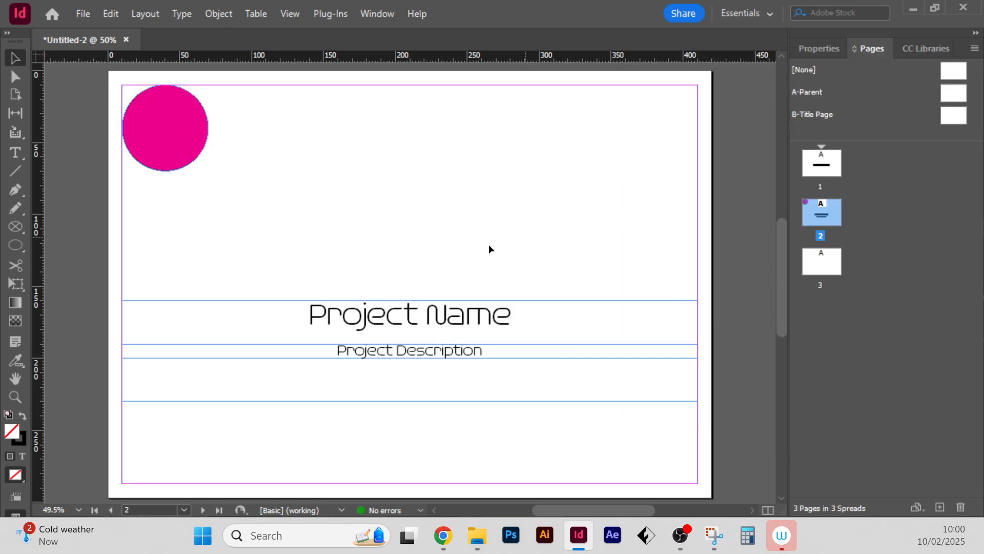
left_click(171, 144)
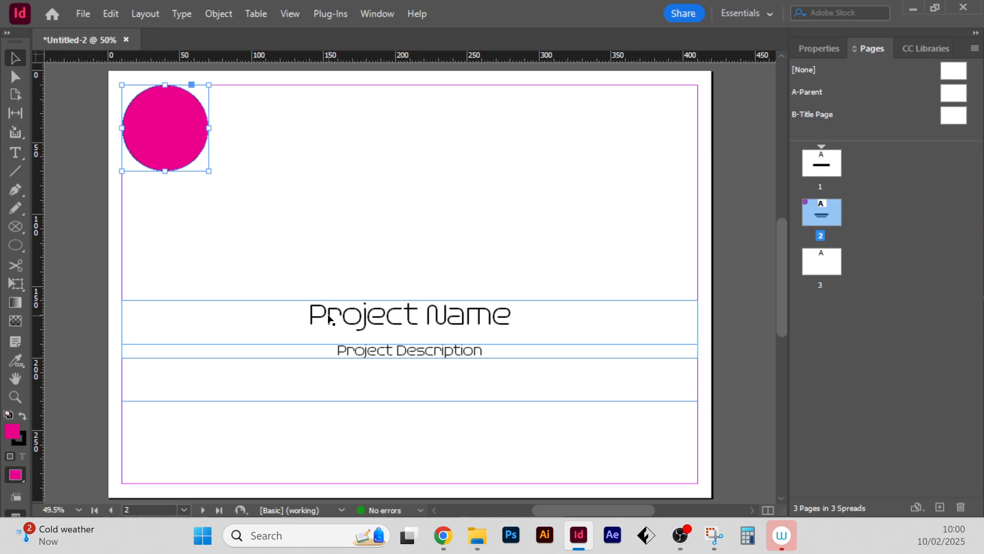
key("ctrl+a")
left_click(370, 378, "shift")
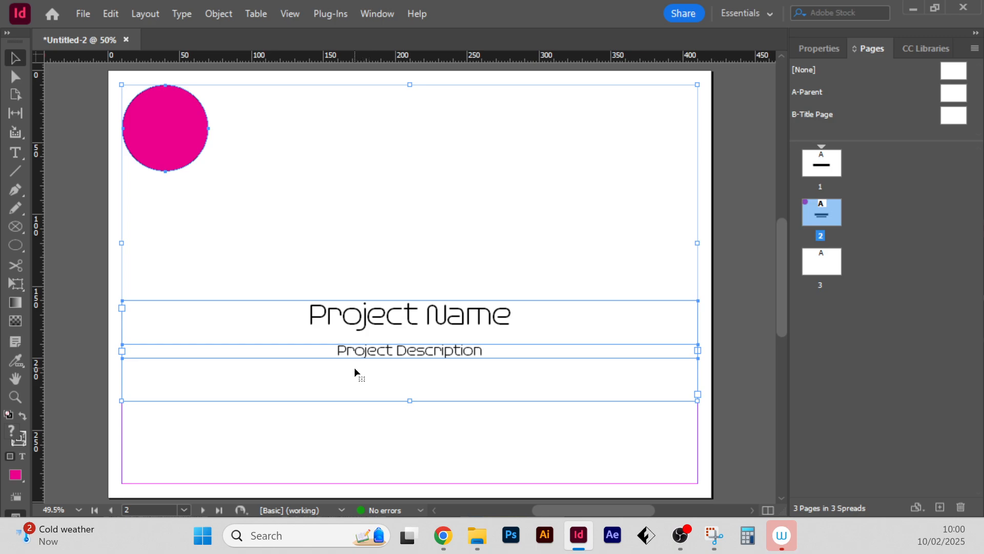
key("Delete")
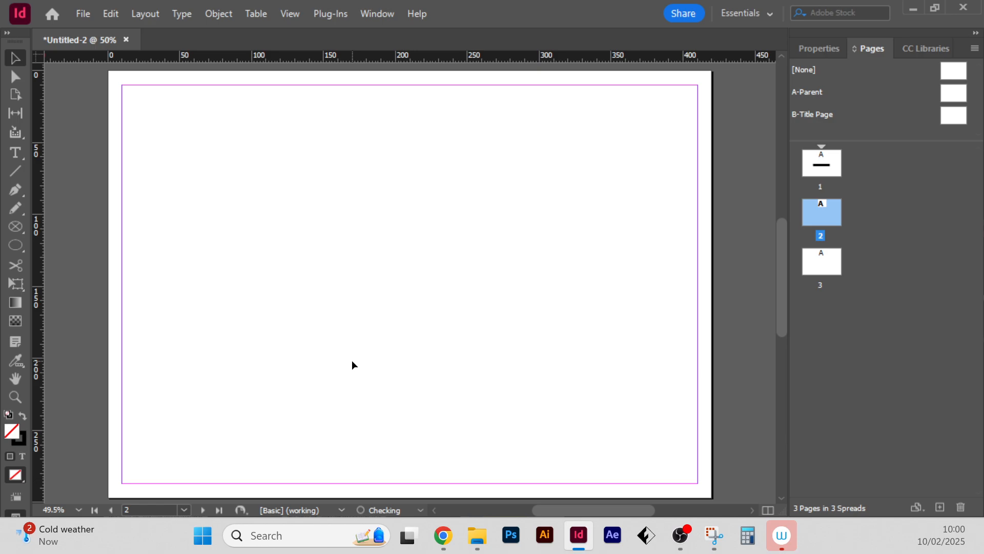
Step: Paste the circle and frames in place onto the B-Title Page parent
double_click(950, 120)
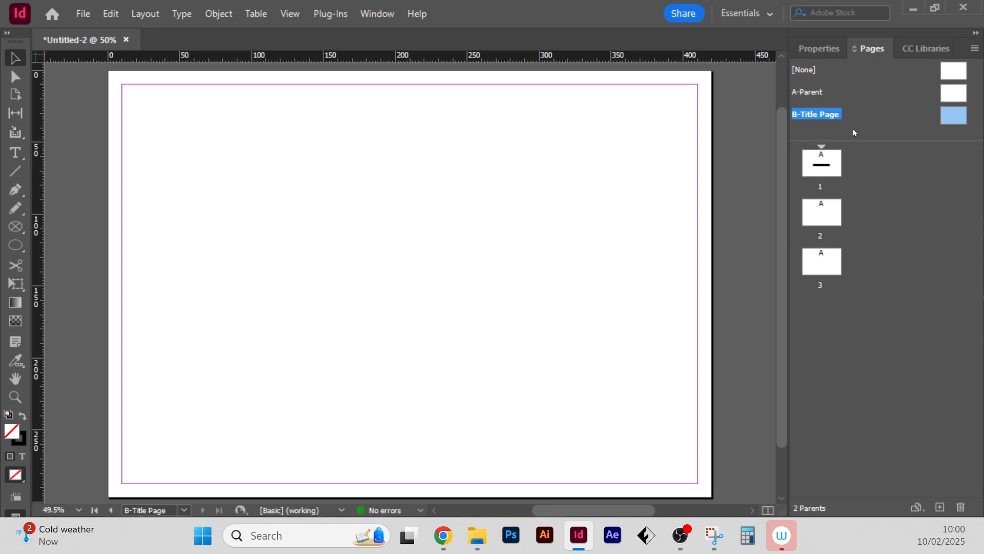
key("ctrl+alt+shift+v")
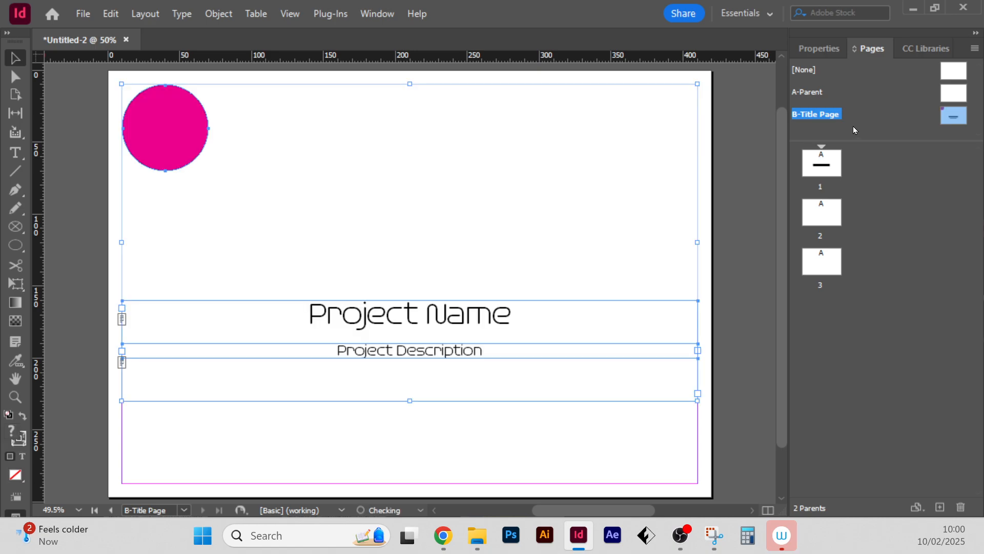
left_click(589, 223)
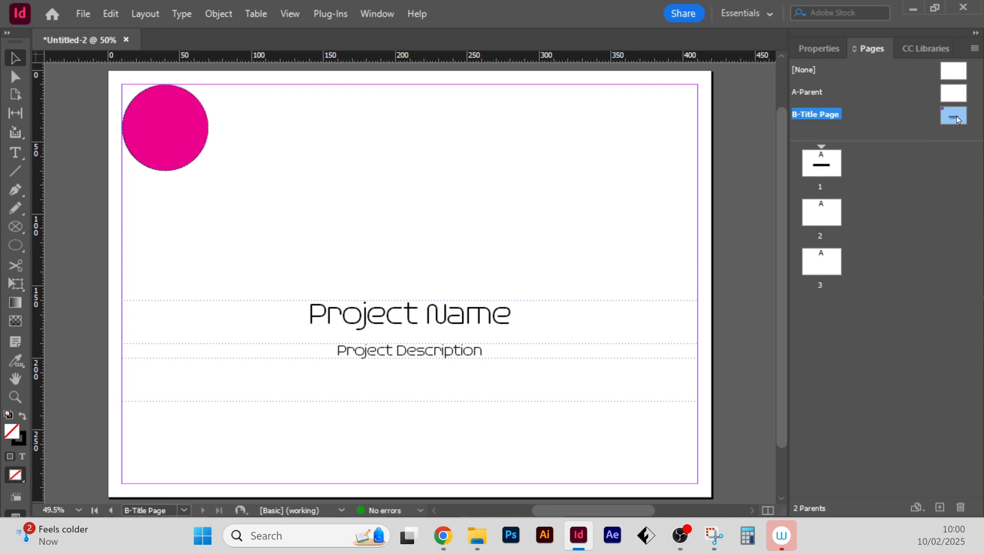
Step: Add page 4 based on the B-Title Page parent and show it in the document window
left_click_drag(957, 119, 821, 304)
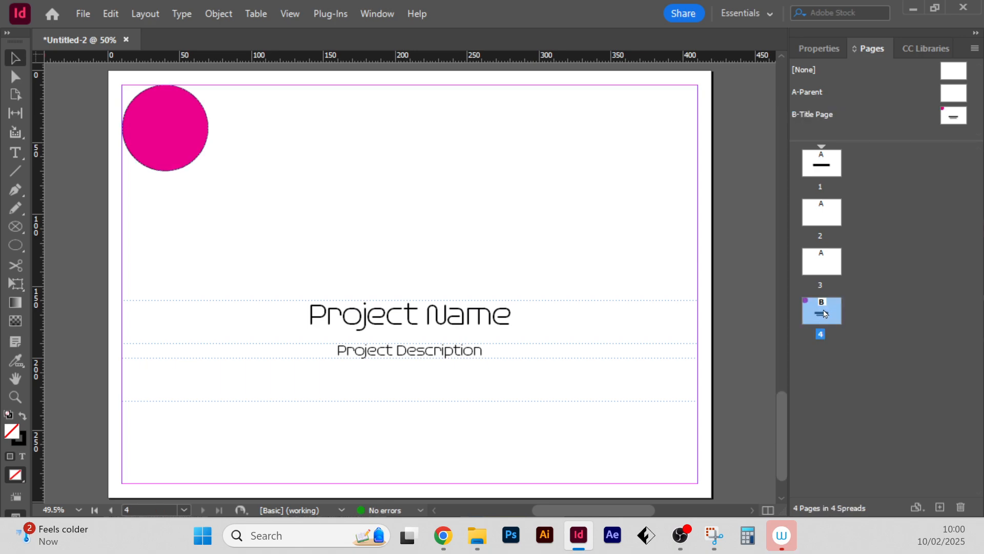
double_click(823, 315)
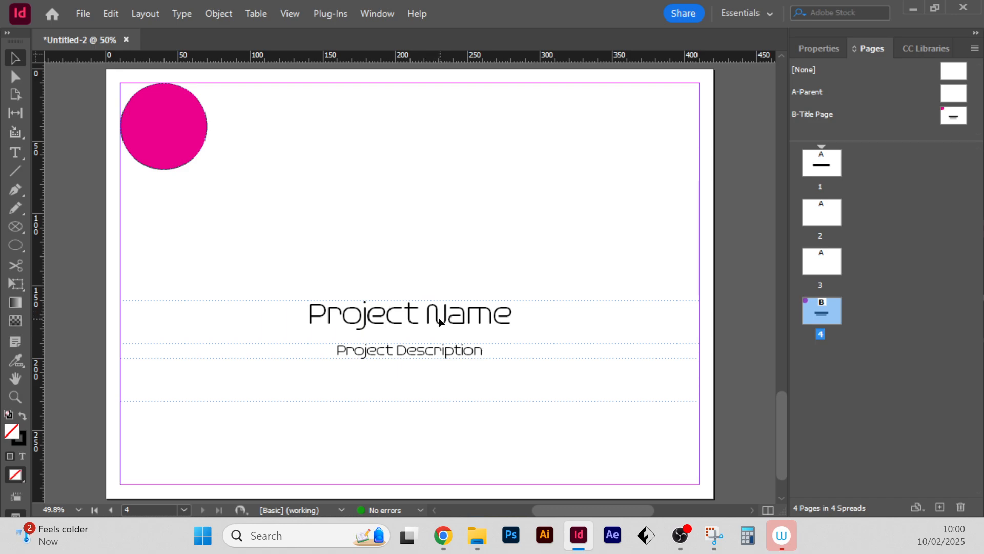
left_click(949, 113)
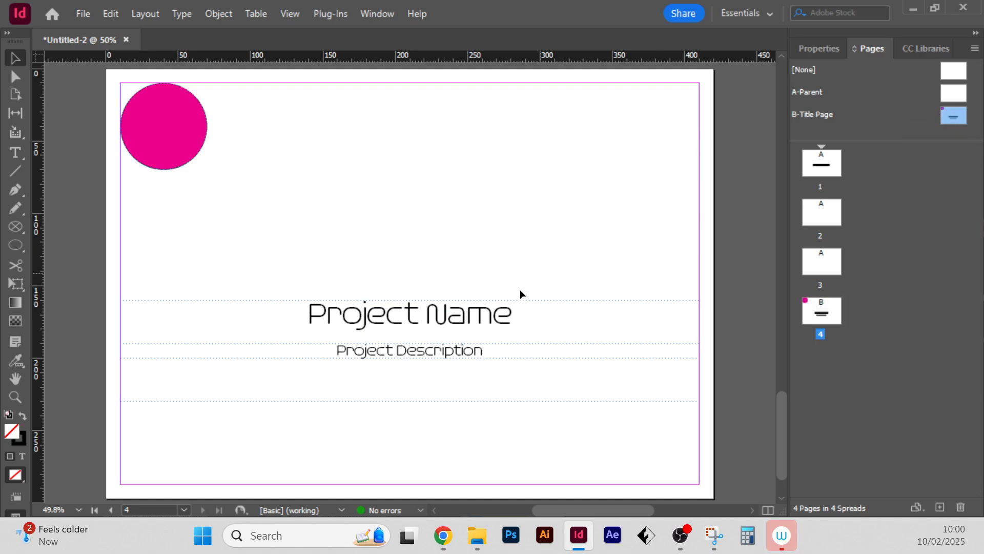
Step: Override all parent page items on page 4 so they can be edited locally
right_click(809, 315)
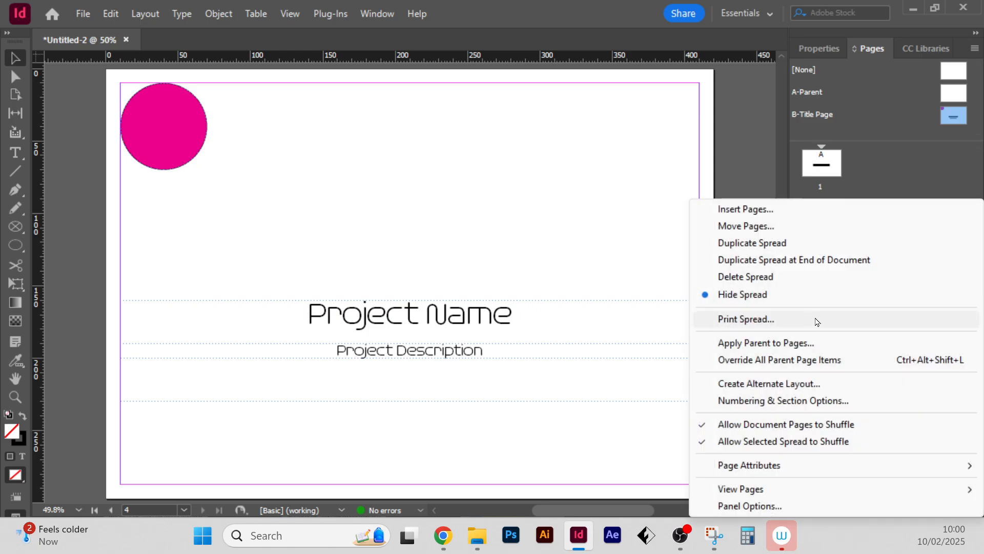
left_click(819, 362)
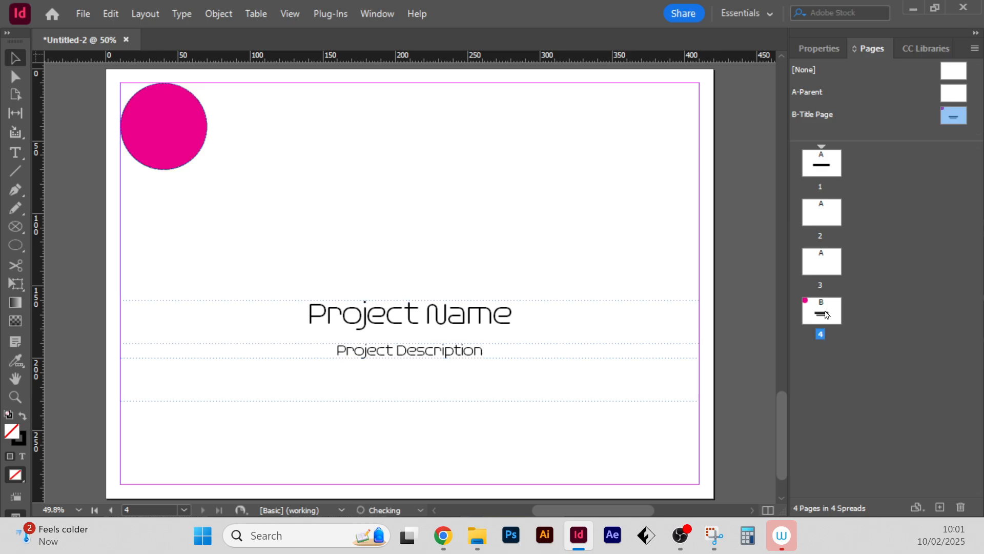
right_click(826, 314)
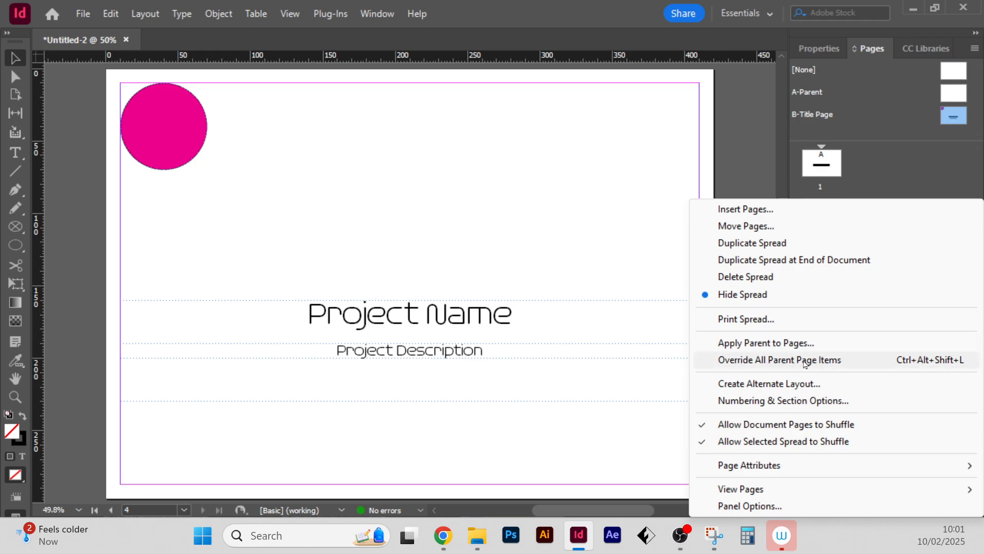
left_click(820, 362)
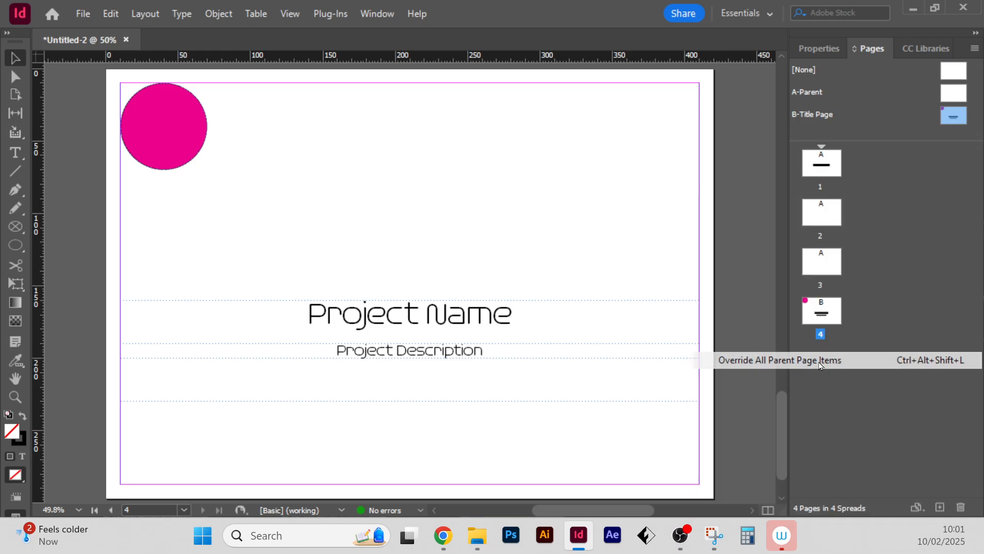
Step: Replace the Project Name title on page 4 with 'Book'
double_click(491, 320)
triple_click(491, 320)
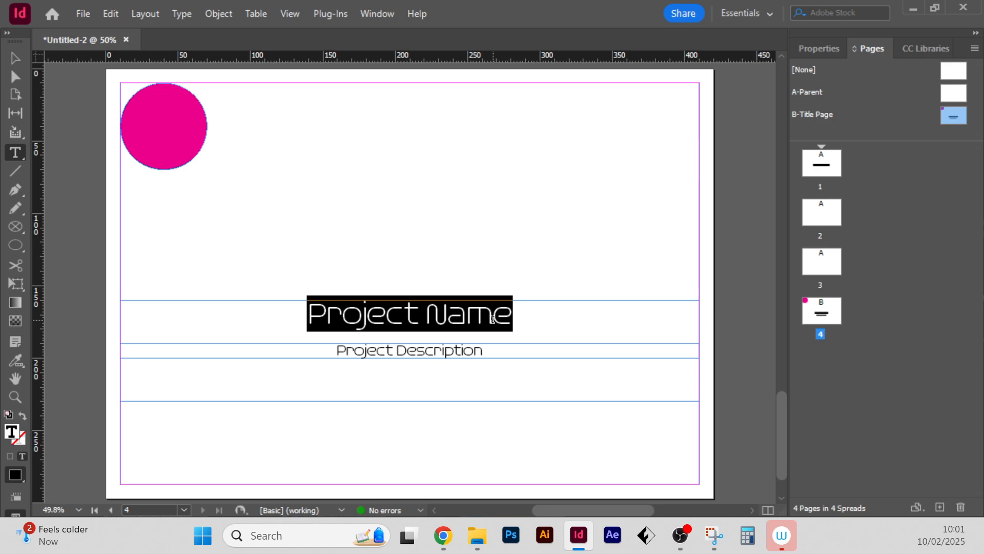
type("Book")
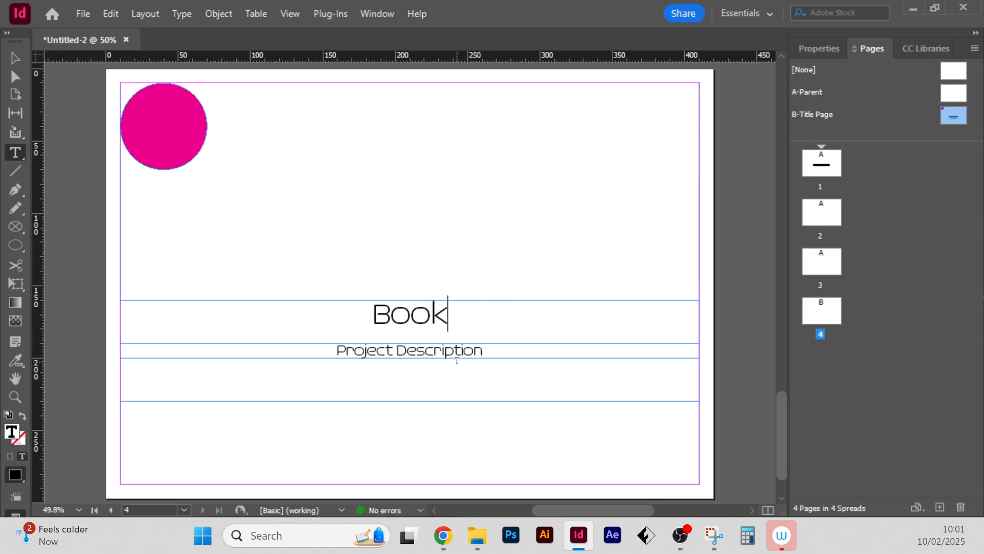
Step: Replace the description line with 'Short description of this project' and deselect the frame
triple_click(485, 393)
type("Sho")
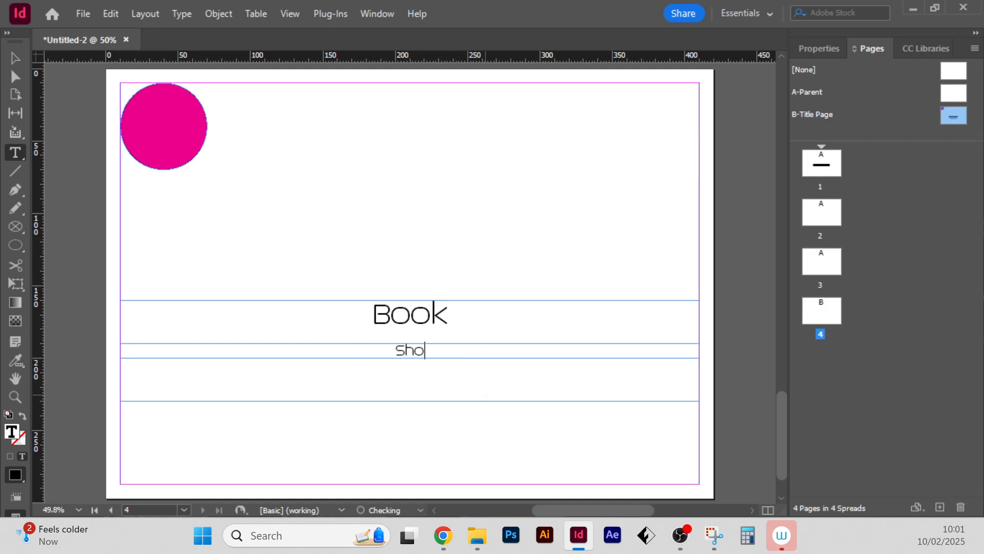
type("rt descritpo")
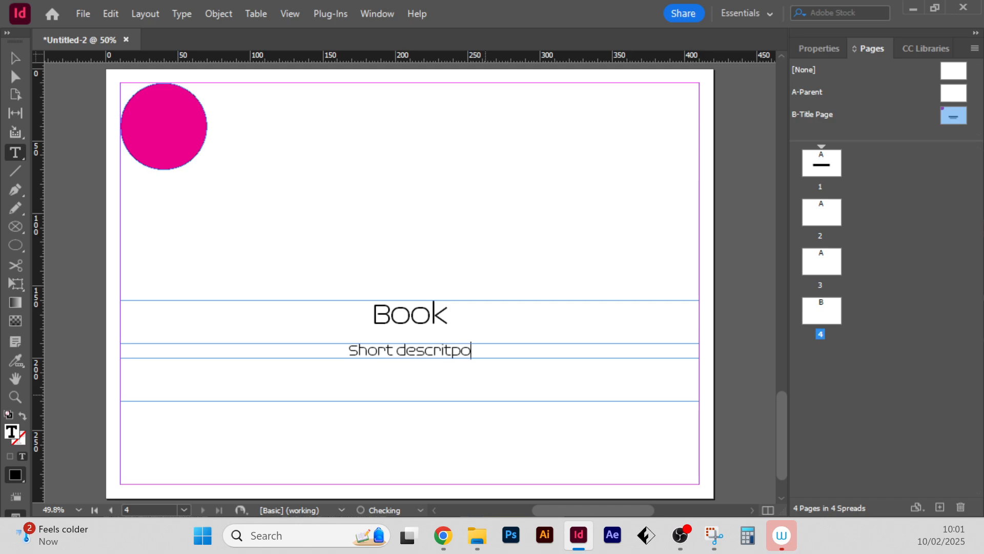
key("BackSpace")
key("BackSpace")
key("BackSpace")
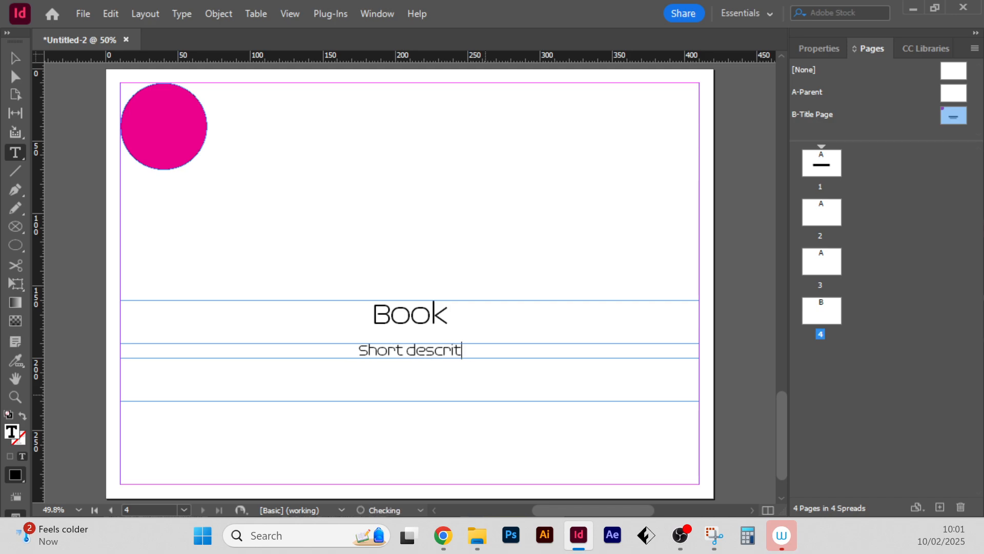
type("ption of ")
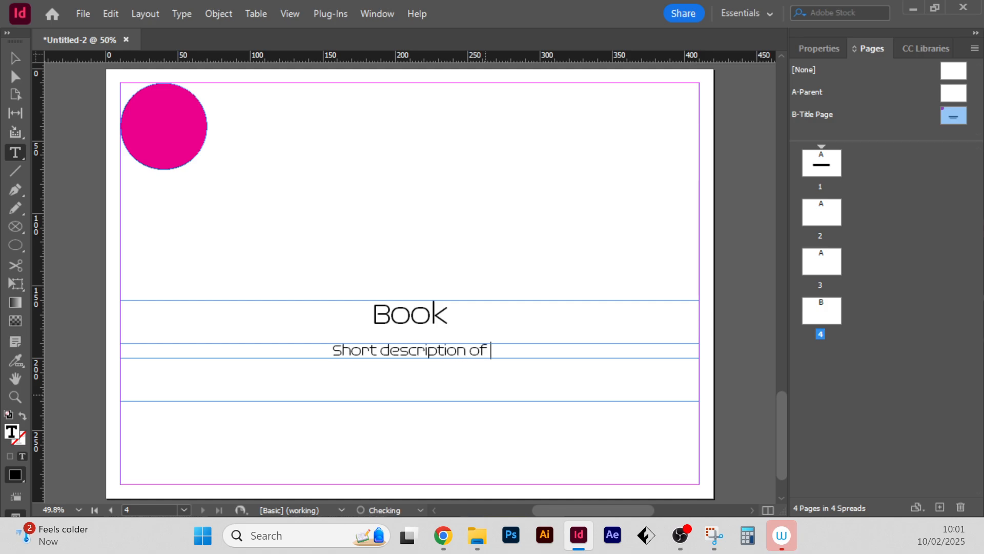
type("this project")
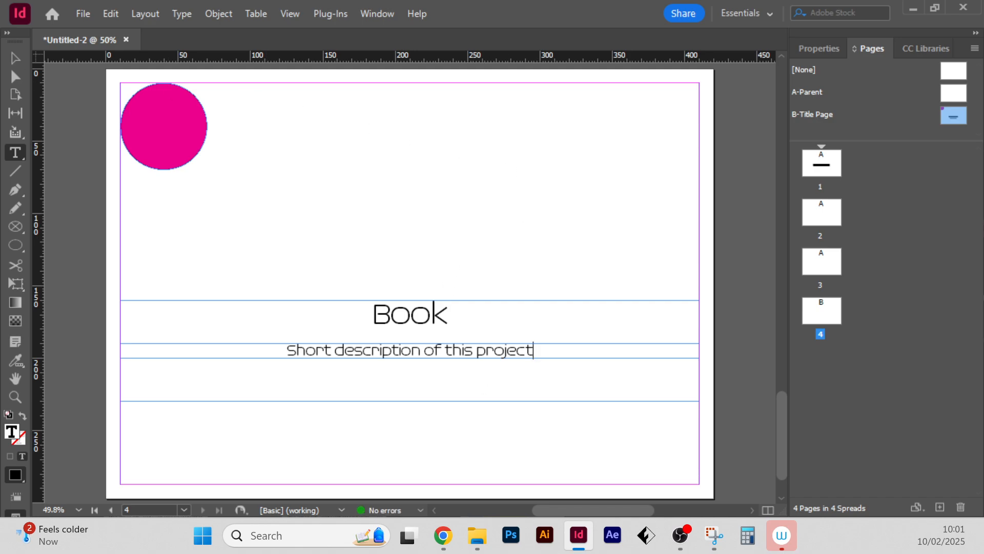
key("Escape")
left_click(304, 168)
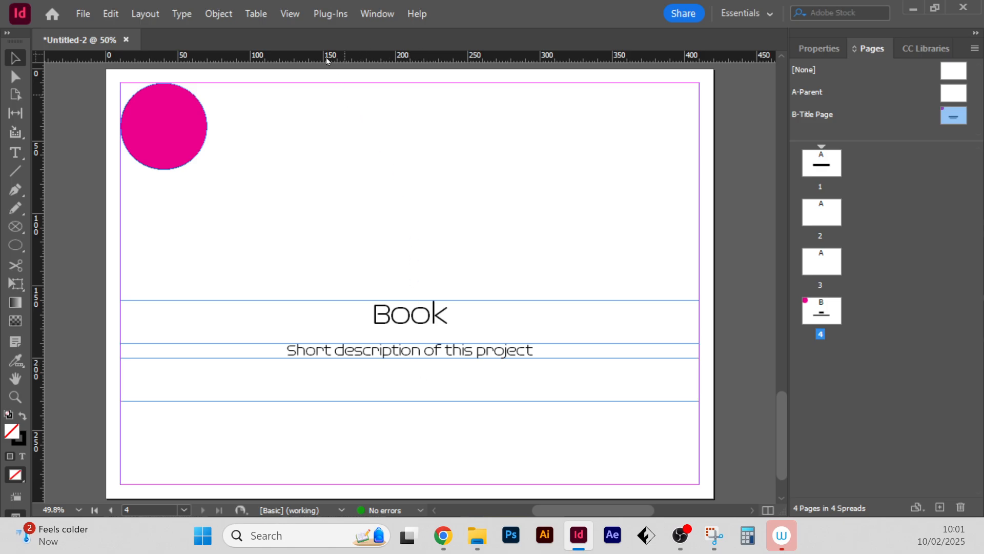
Step: Hide frame edges via View > Extras
left_click(296, 14)
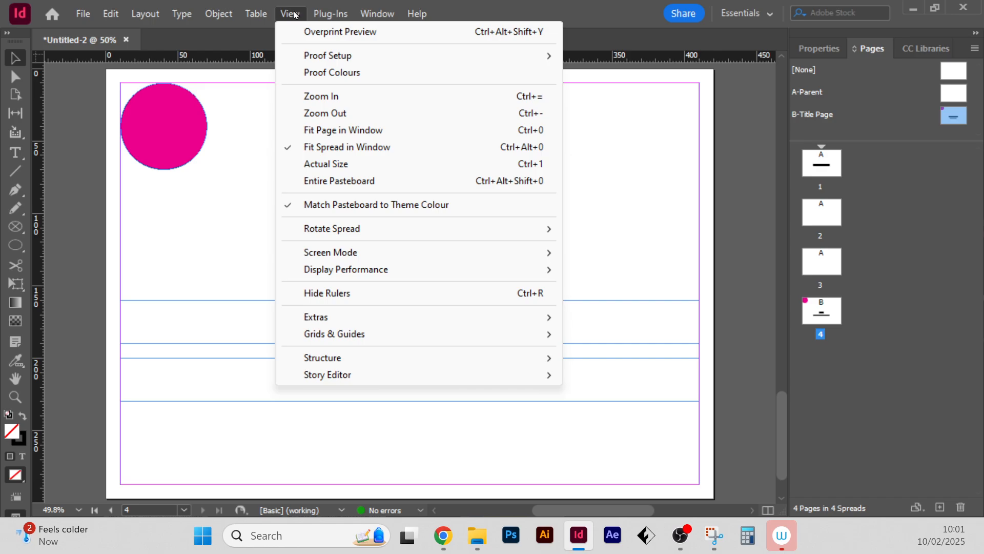
mouse_move(359, 323)
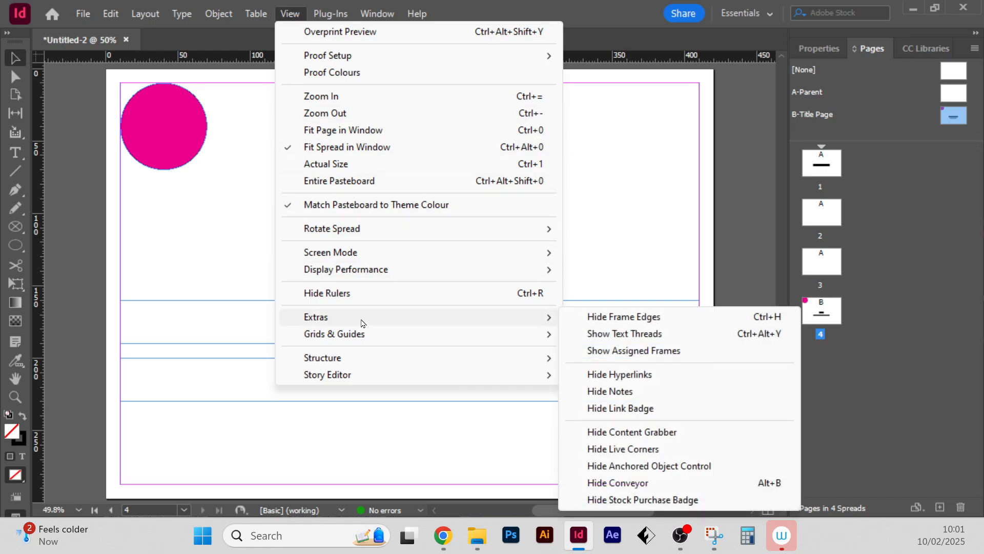
left_click(638, 322)
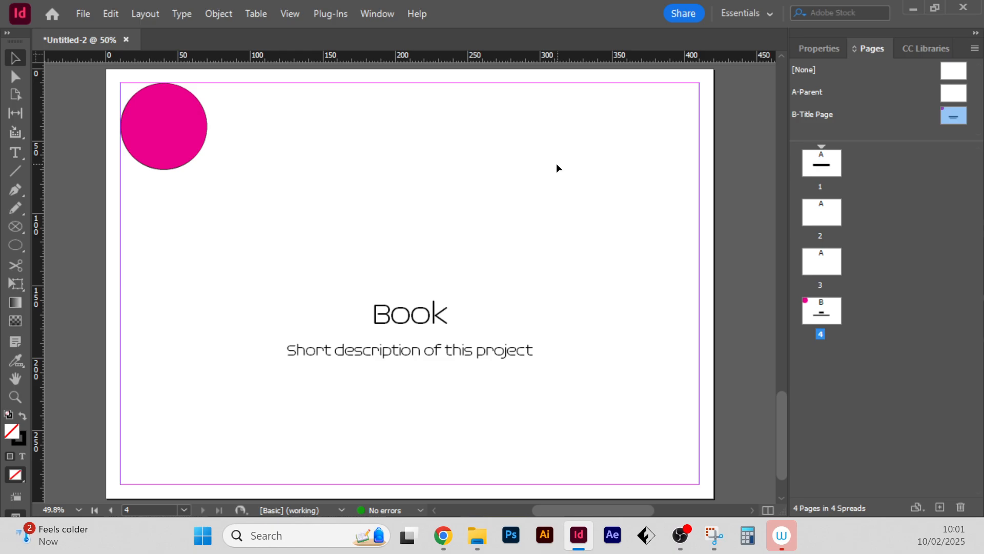
Step: Hide the margin guides via View > Grids & Guides
left_click(296, 16)
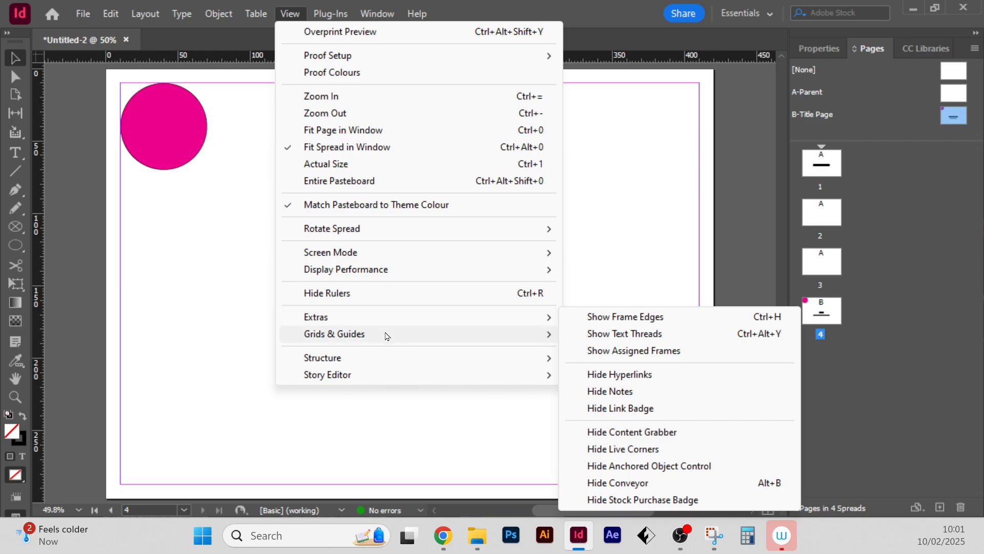
mouse_move(386, 336)
left_click(625, 335)
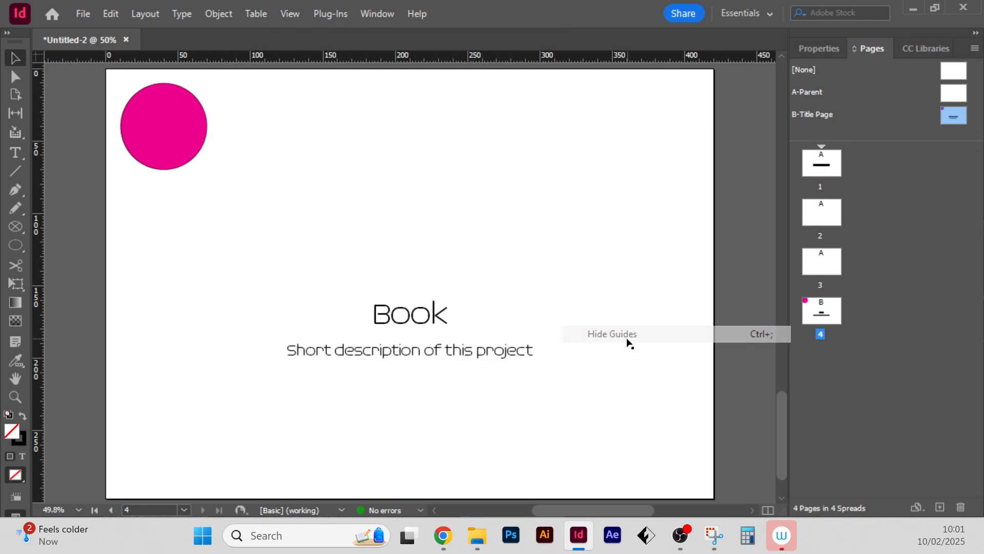